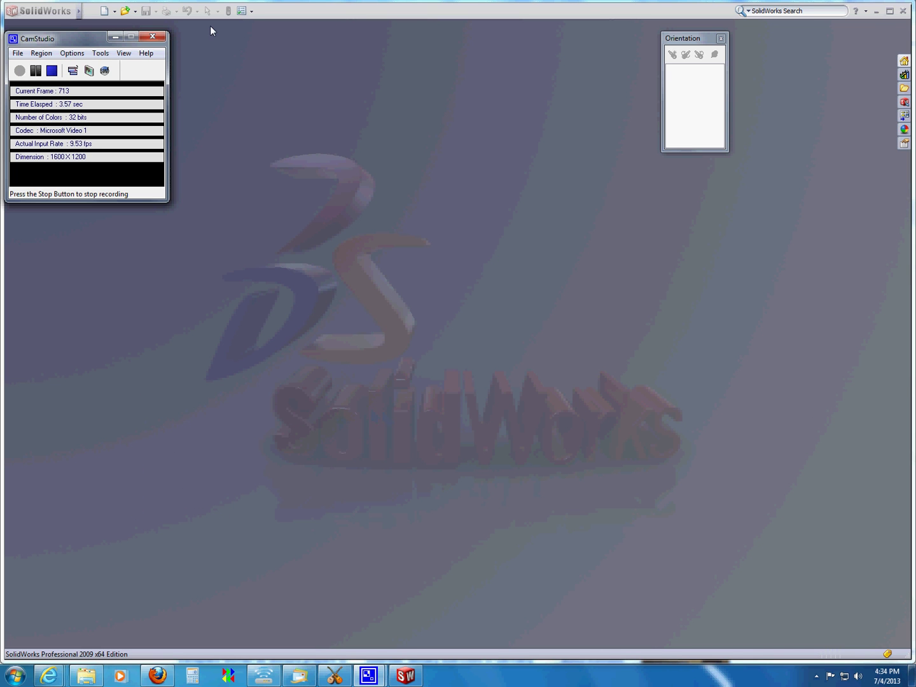
Step: Start a new document from the toolbar's New icon
click(104, 11)
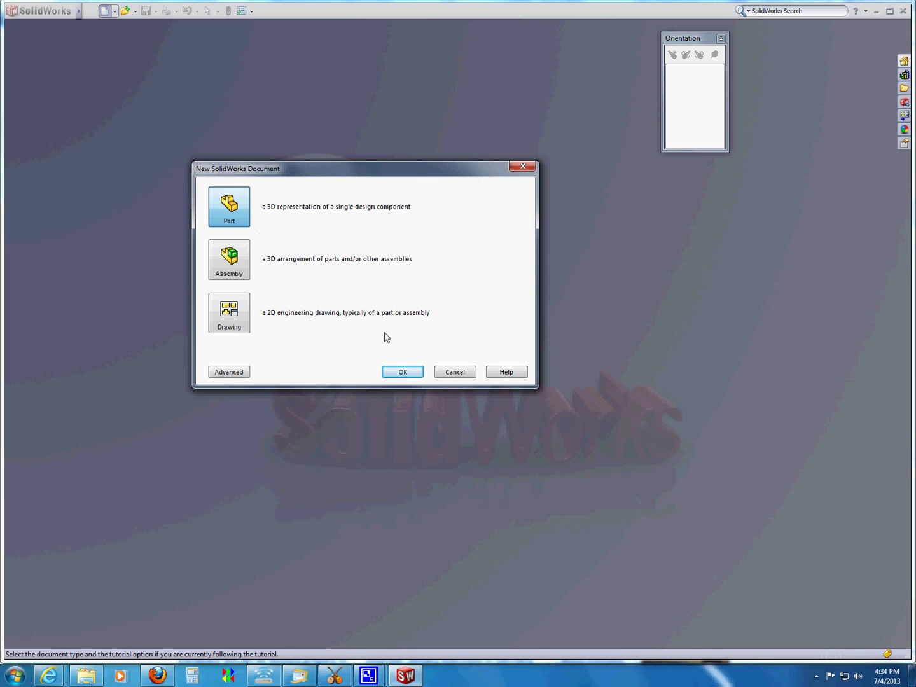
Step: Create Part1 and preview its Front, Top and Right reference planes
click(402, 374)
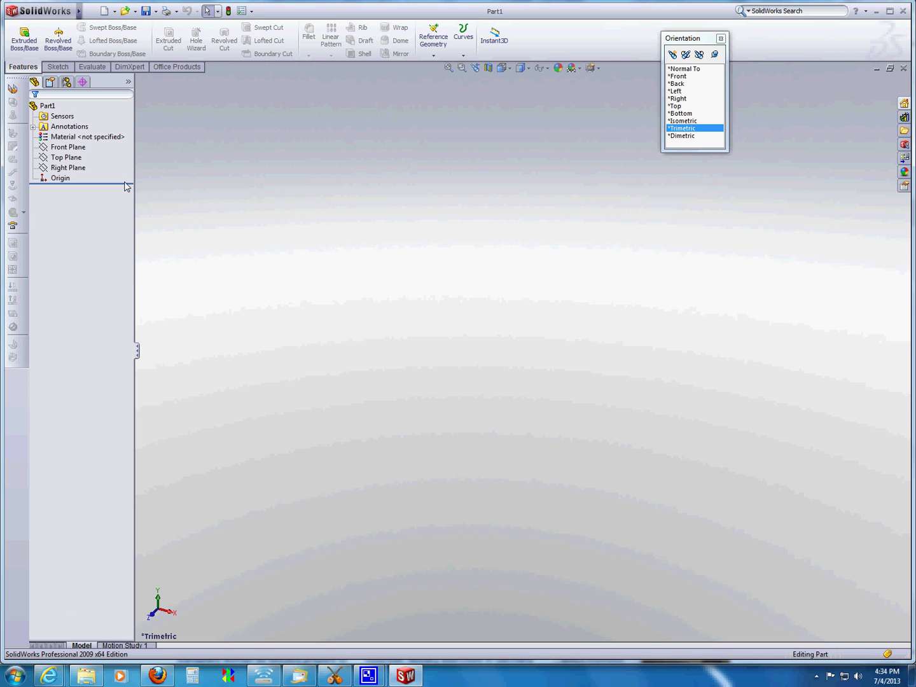
click(75, 148)
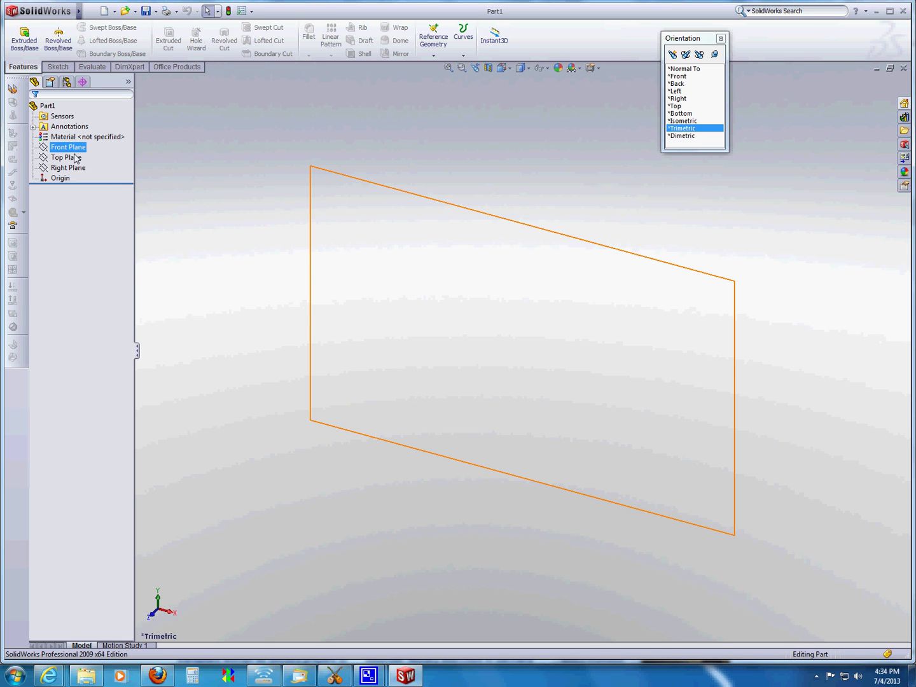
click(76, 157)
click(76, 168)
click(76, 160)
click(77, 150)
click(77, 157)
Step: Preview the Right, Top and Front planes again, ending with Front Plane selected
click(76, 168)
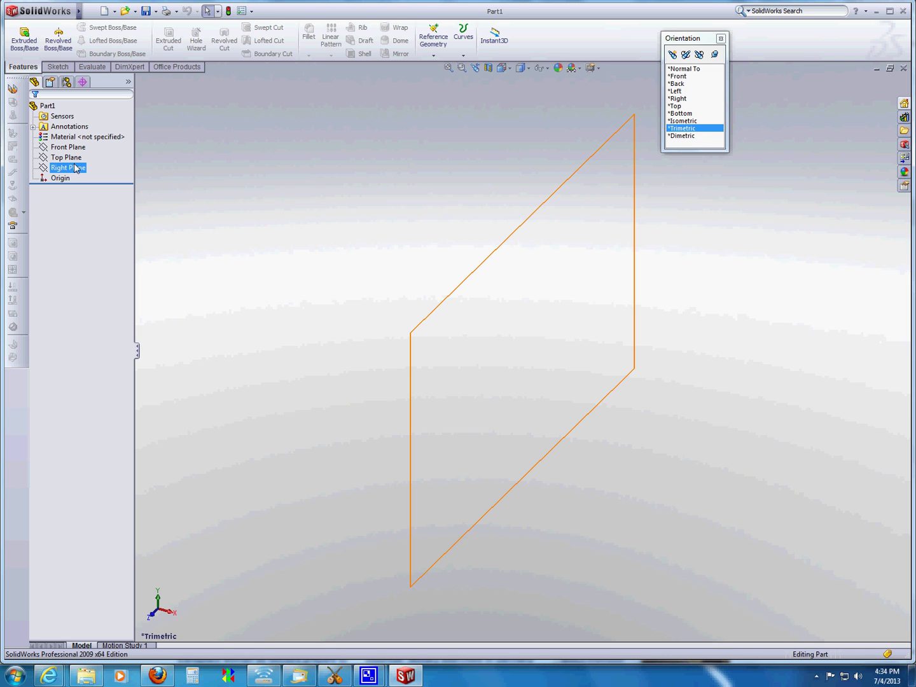
click(75, 159)
click(70, 147)
click(73, 158)
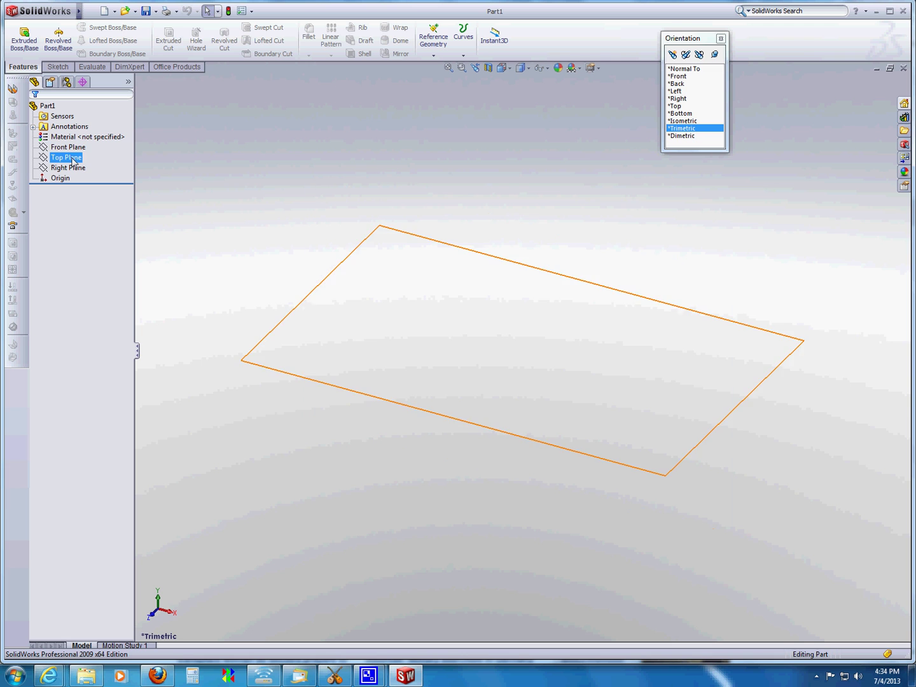
click(71, 168)
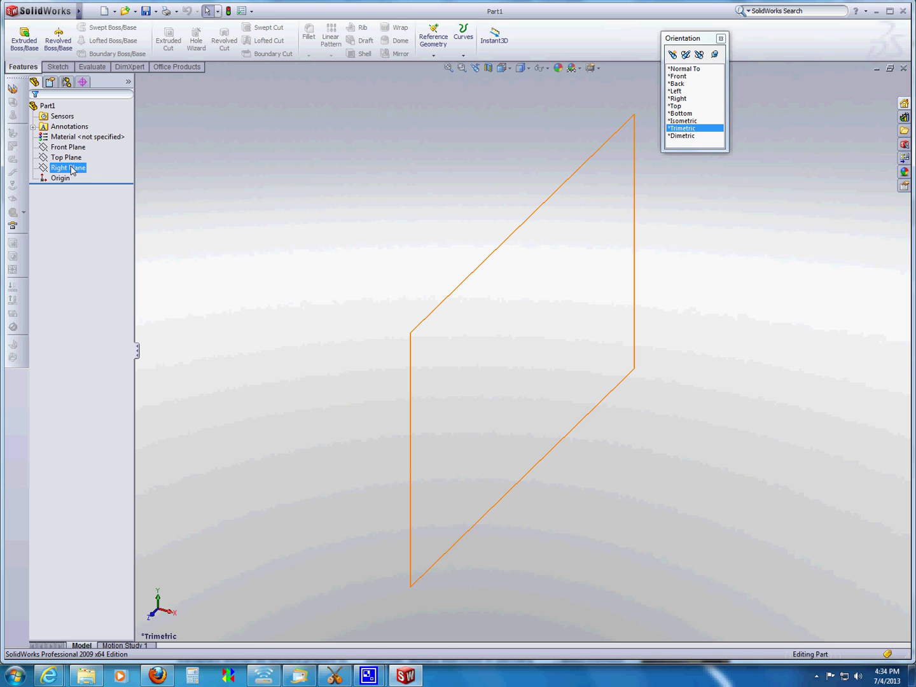
click(70, 148)
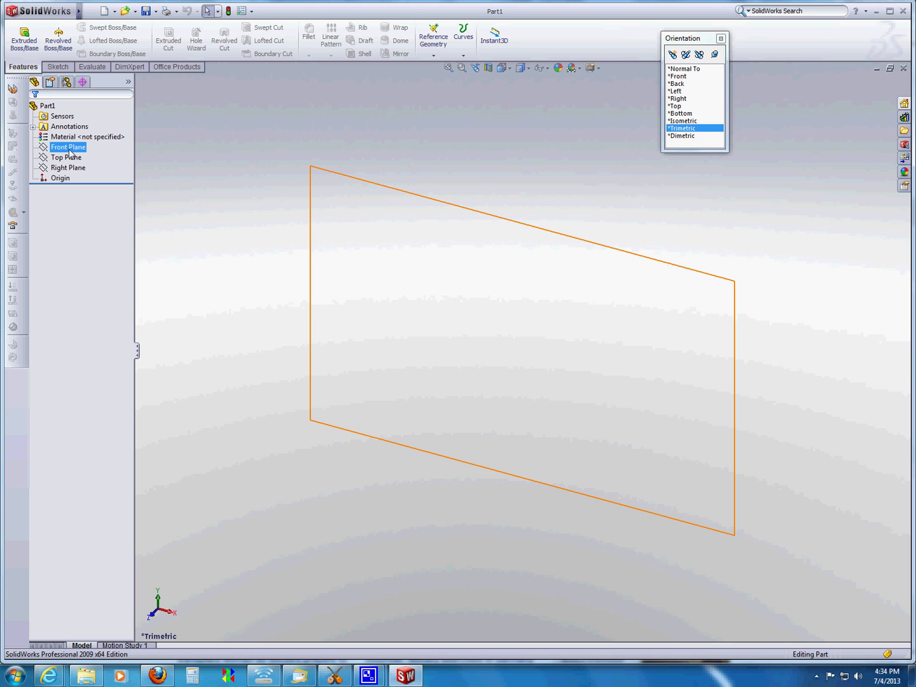
click(70, 152)
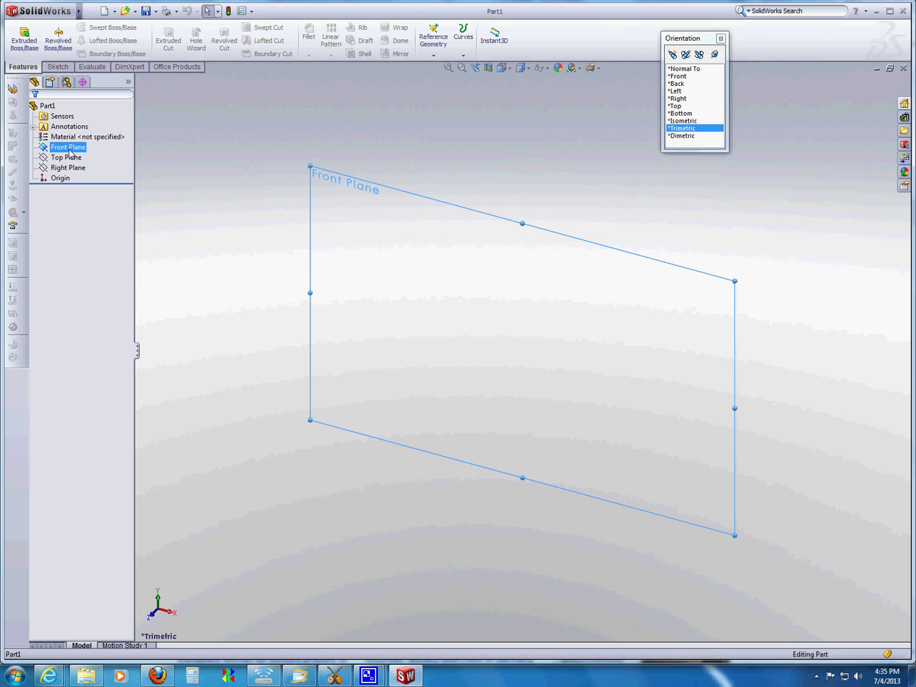
Step: Open a sketch on the Front Plane and draw a corner rectangle around the origin
right_click(70, 153)
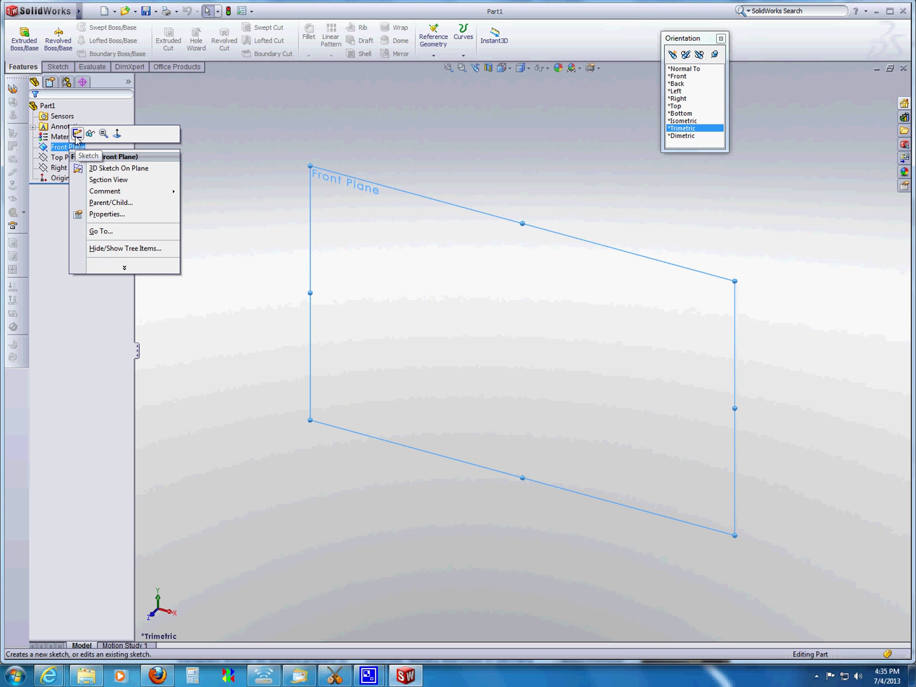
click(77, 133)
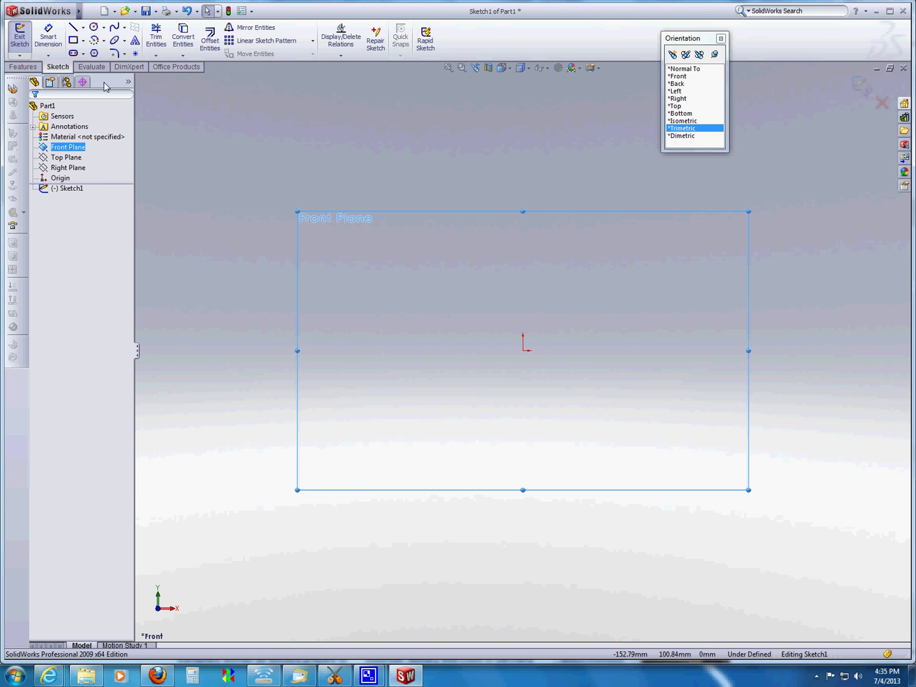
click(72, 41)
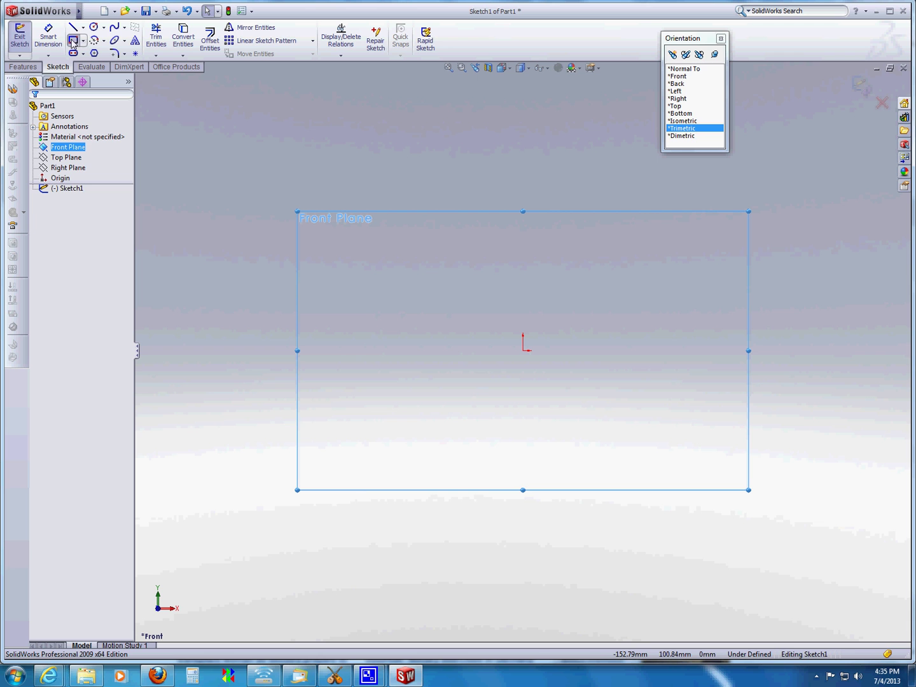
click(356, 300)
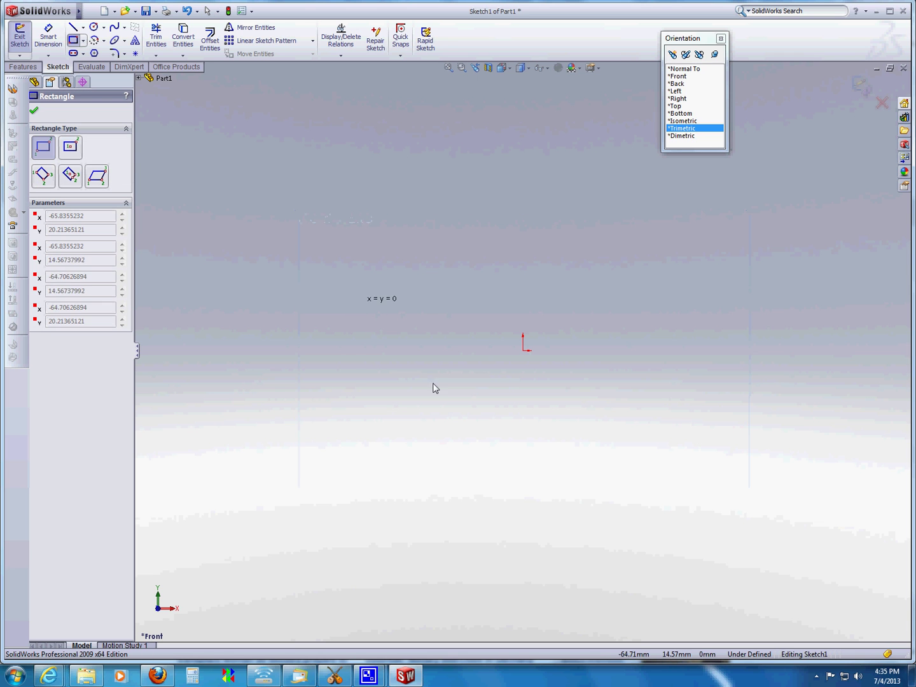
click(744, 403)
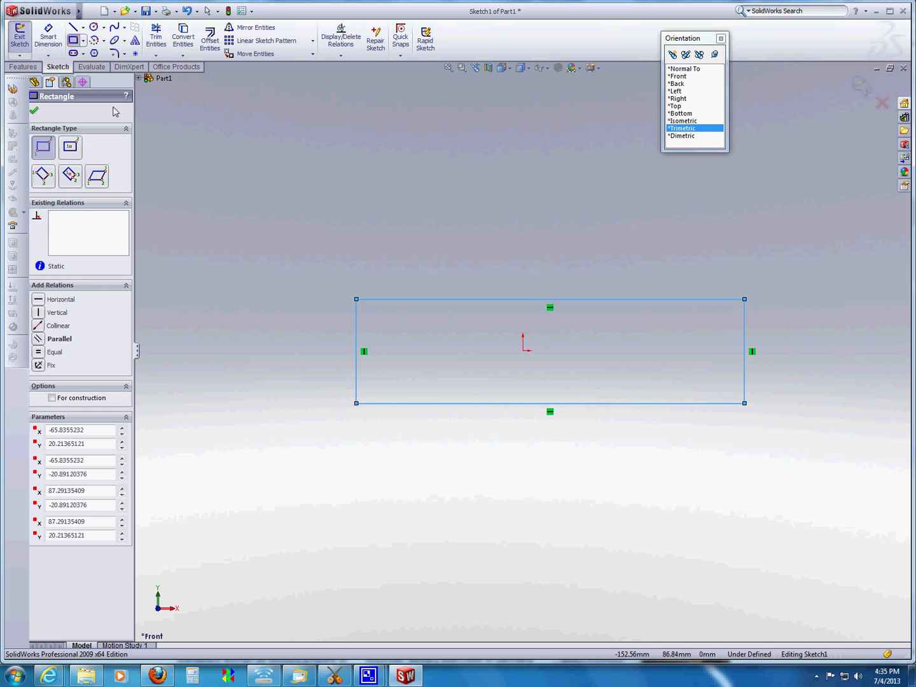
click(73, 38)
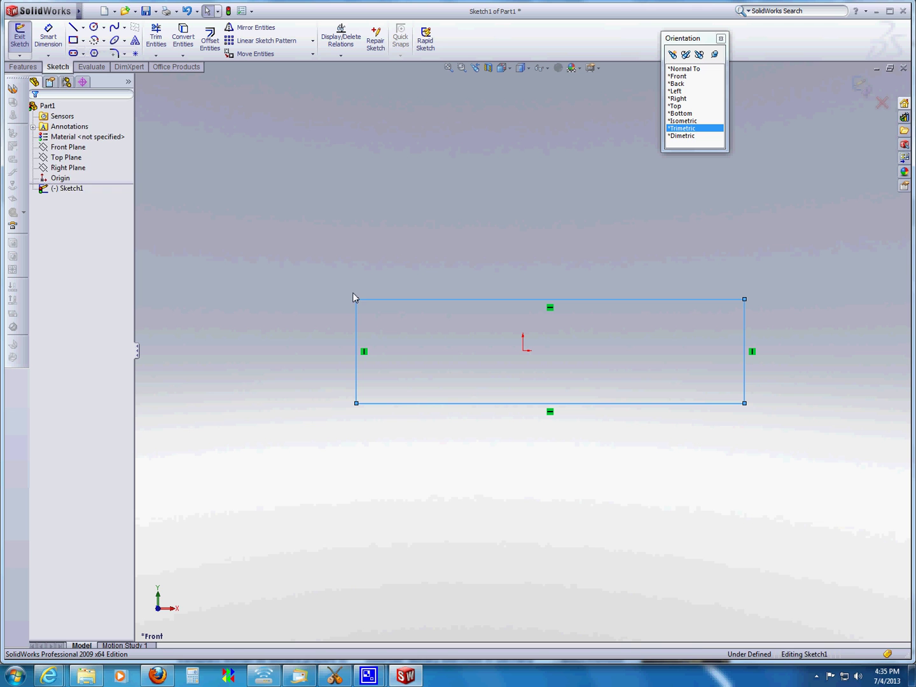
Step: Draw a construction diagonal from the rectangle's top-left to bottom-right corner
key(l)
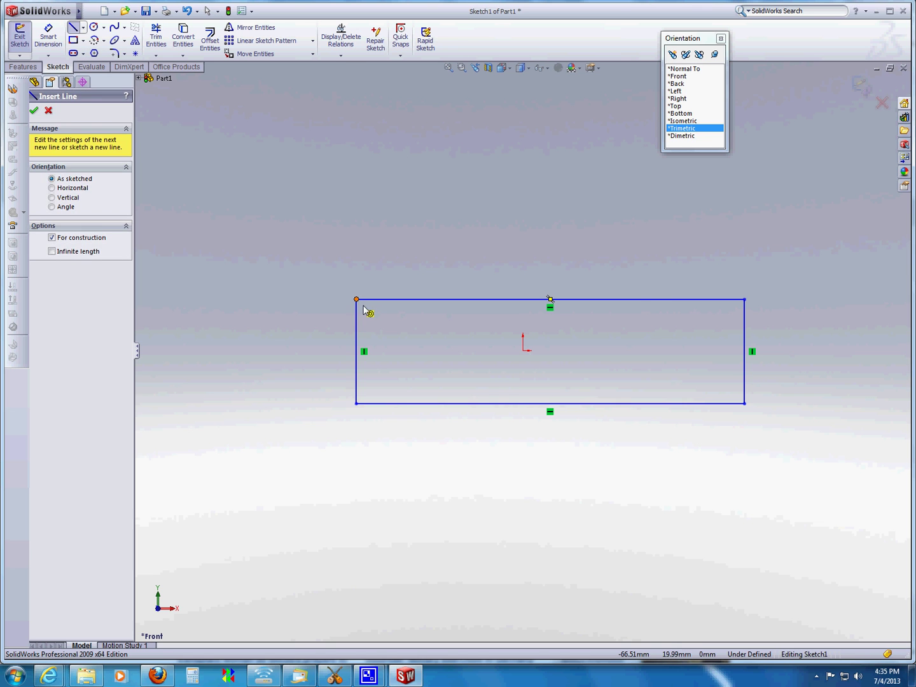
click(356, 299)
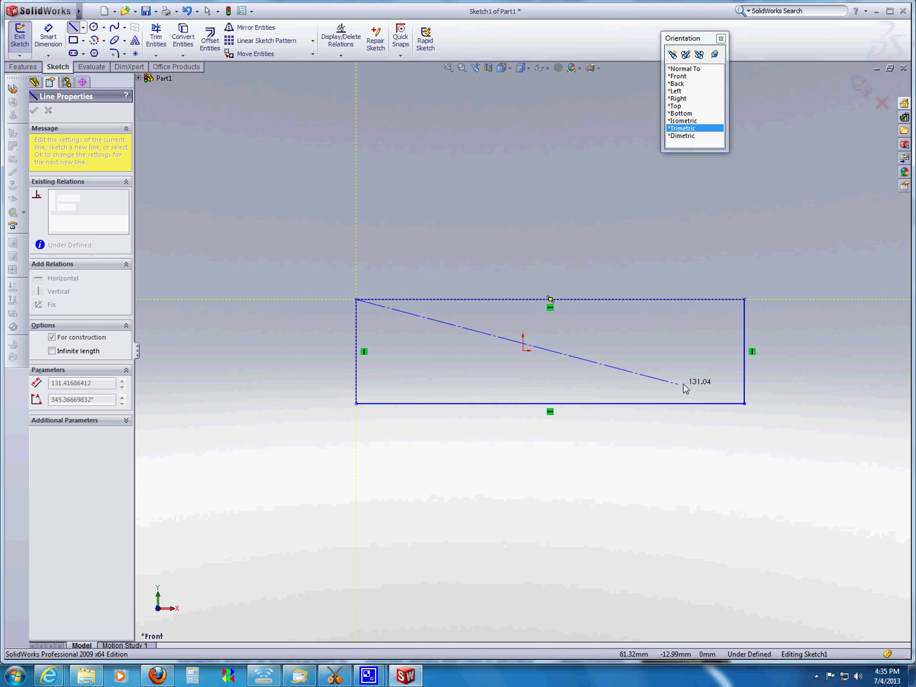
double_click(744, 404)
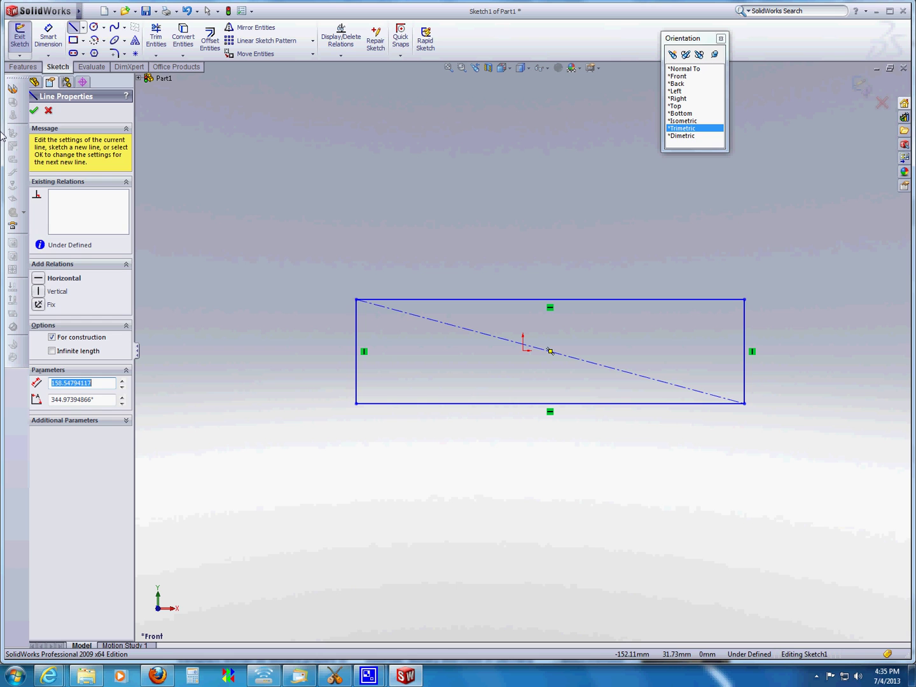
click(33, 110)
key(Escape)
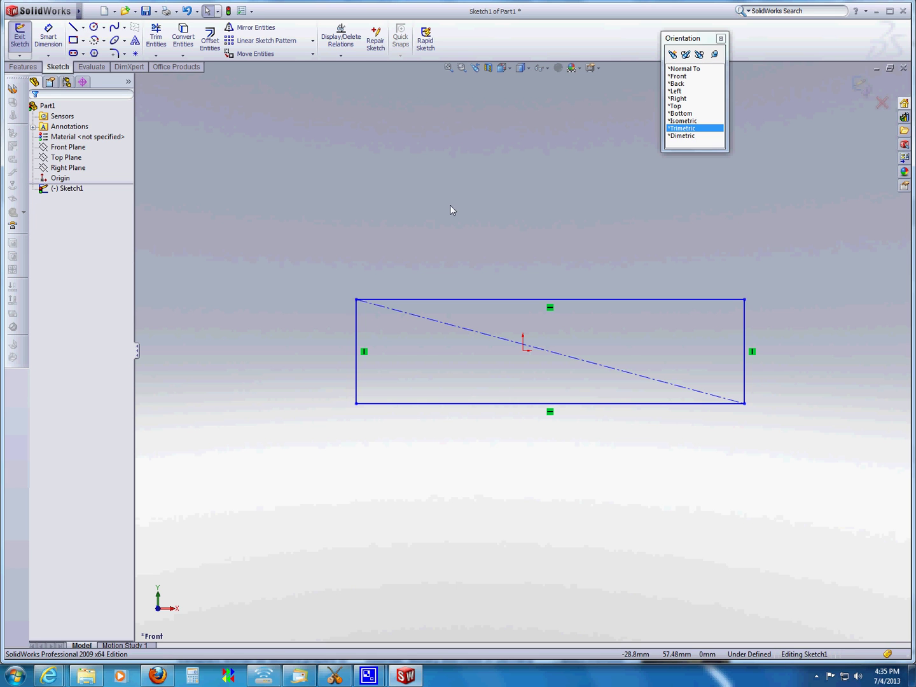
Step: Add a Midpoint relation between the diagonal and the origin
click(495, 337)
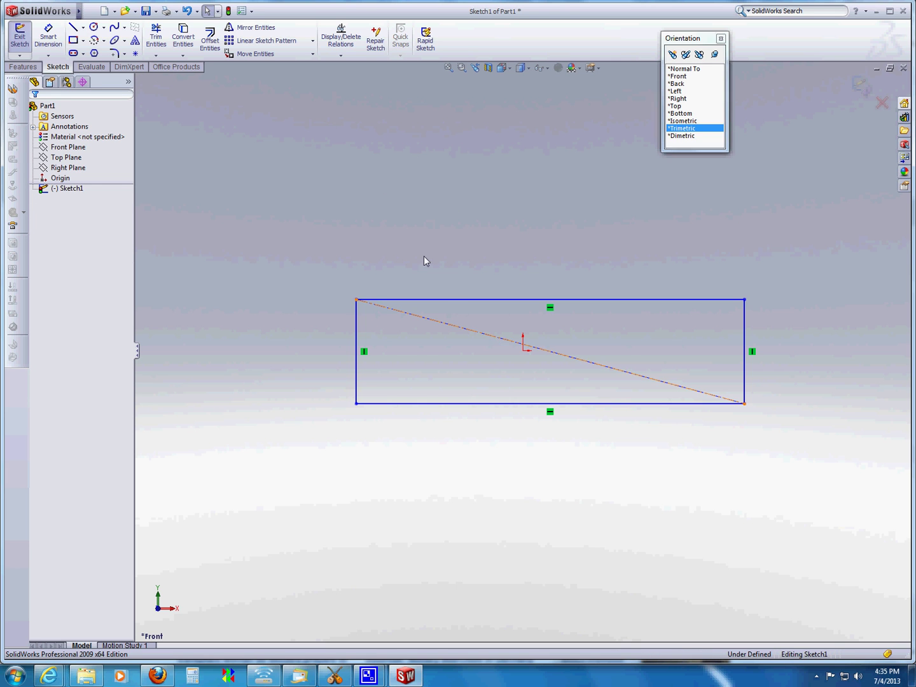
click(341, 55)
click(356, 77)
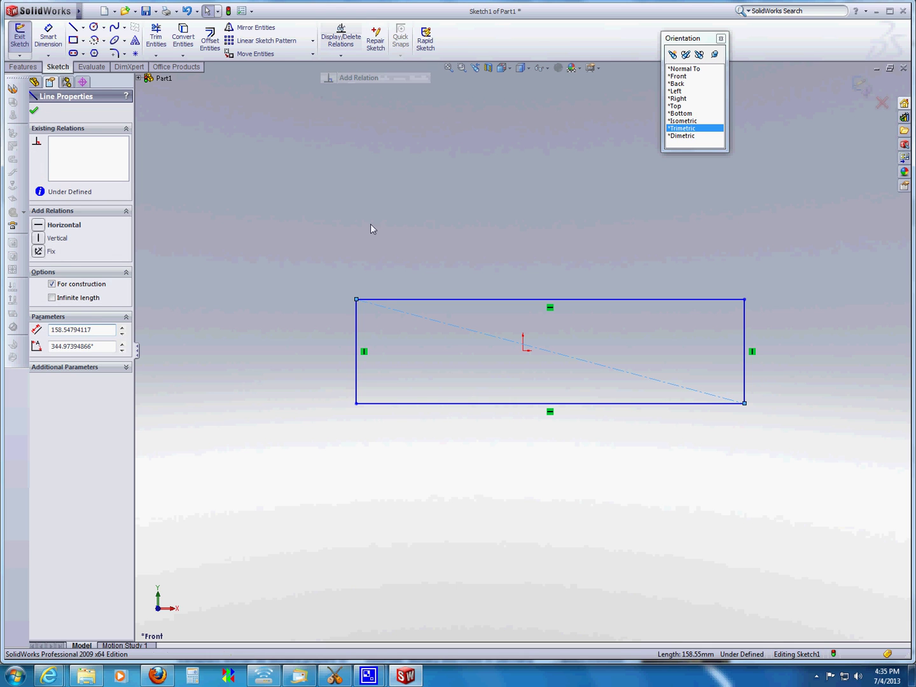
click(525, 350)
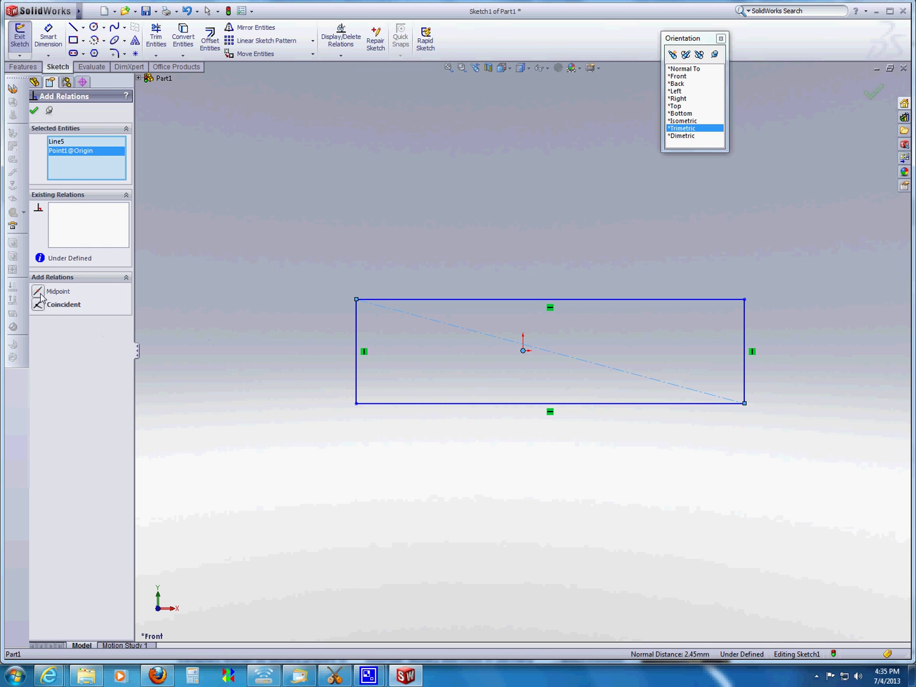
click(38, 292)
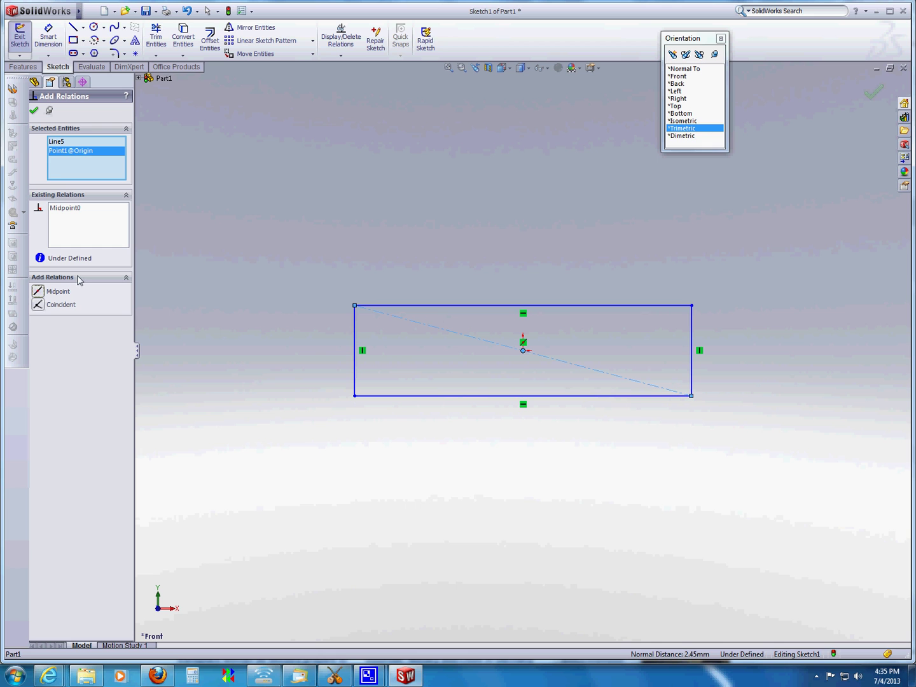
click(34, 112)
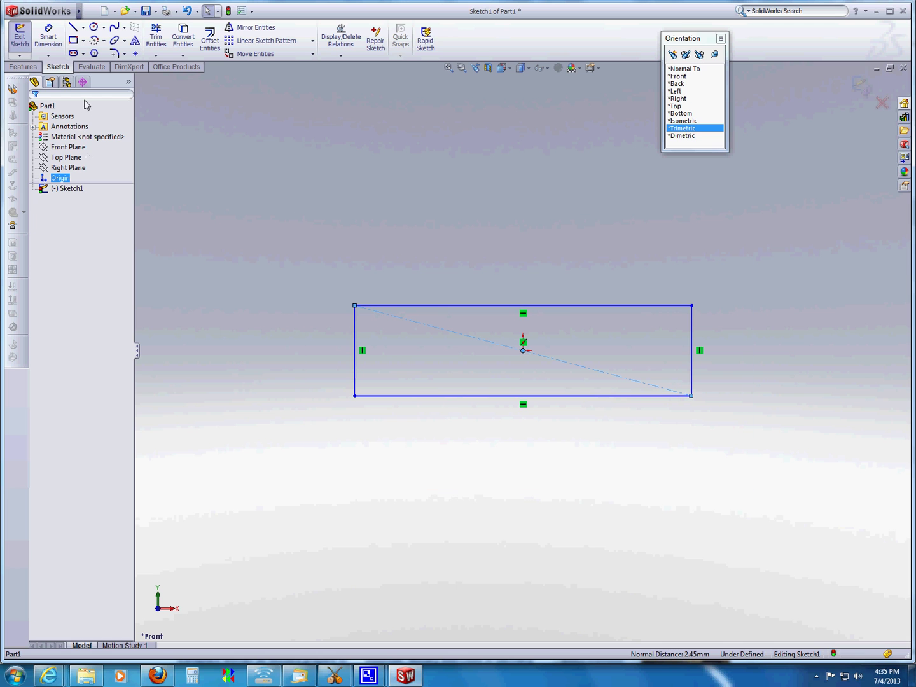
Step: Dimension the rectangle 320 mm wide and 120 mm tall, fully defining Sketch1
click(48, 35)
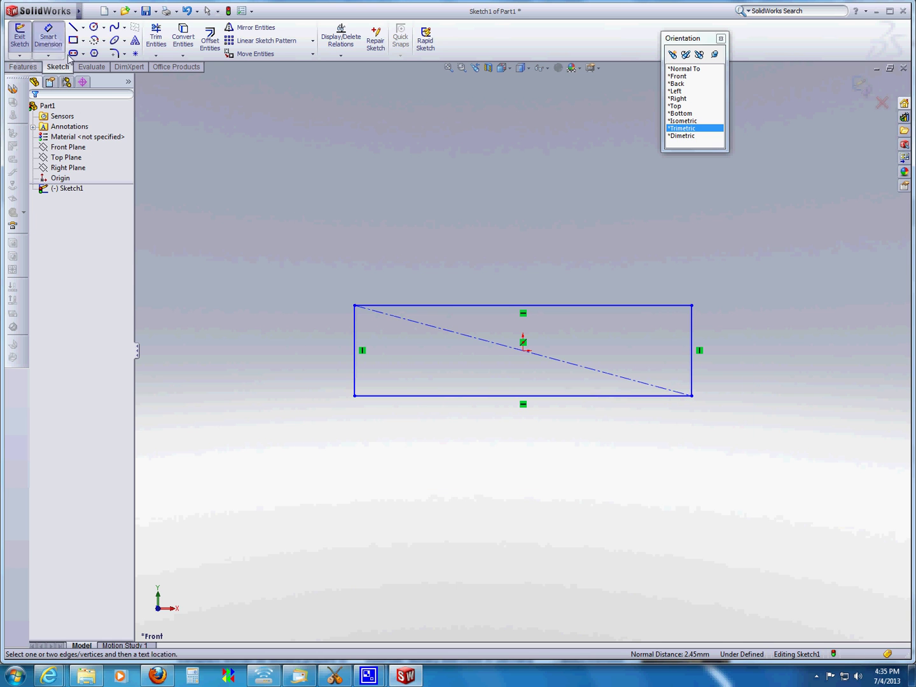
click(508, 306)
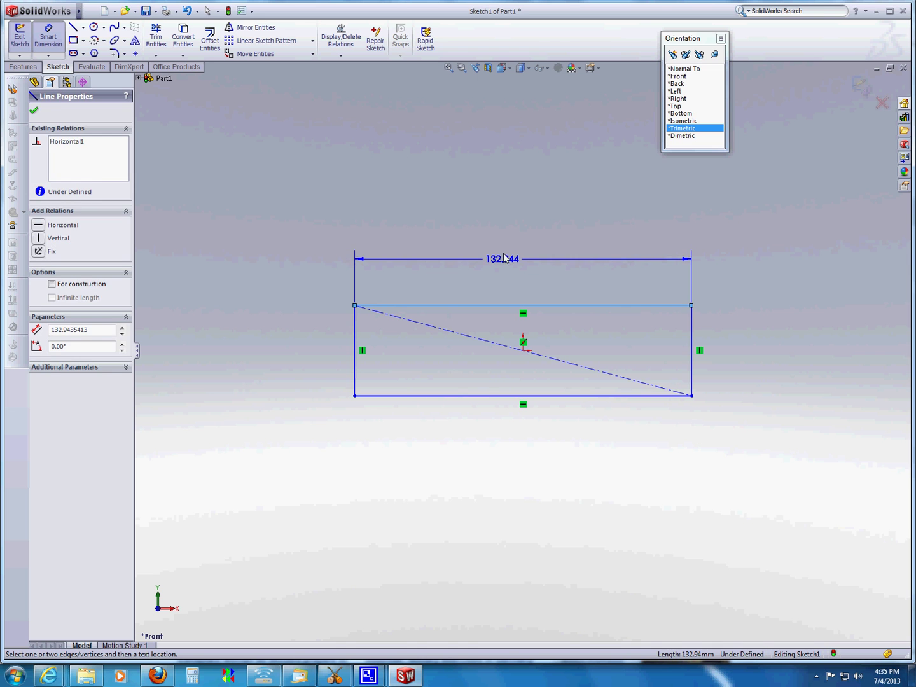
click(506, 253)
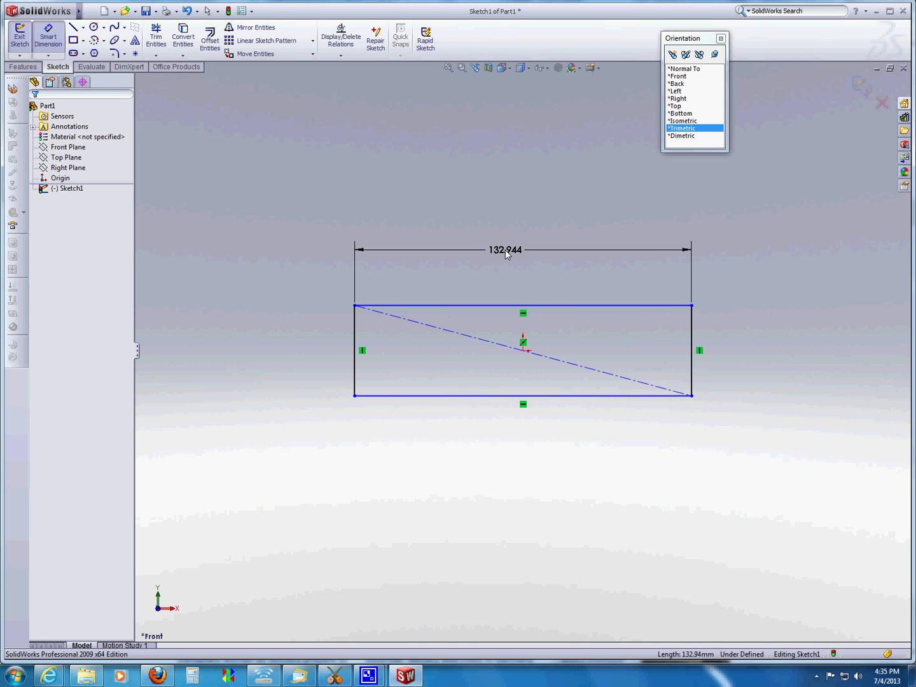
text(320)
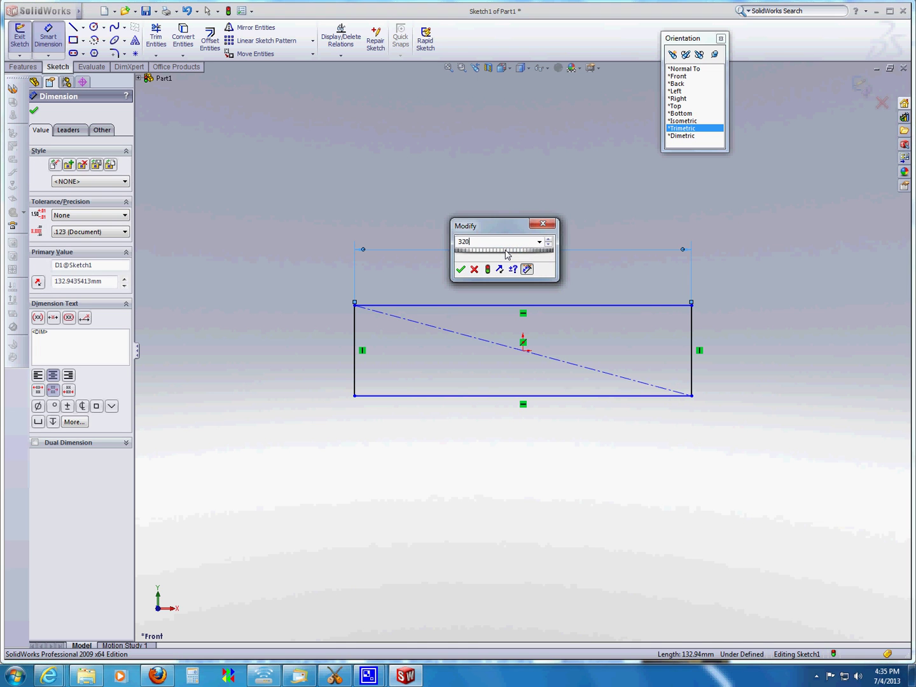
click(461, 269)
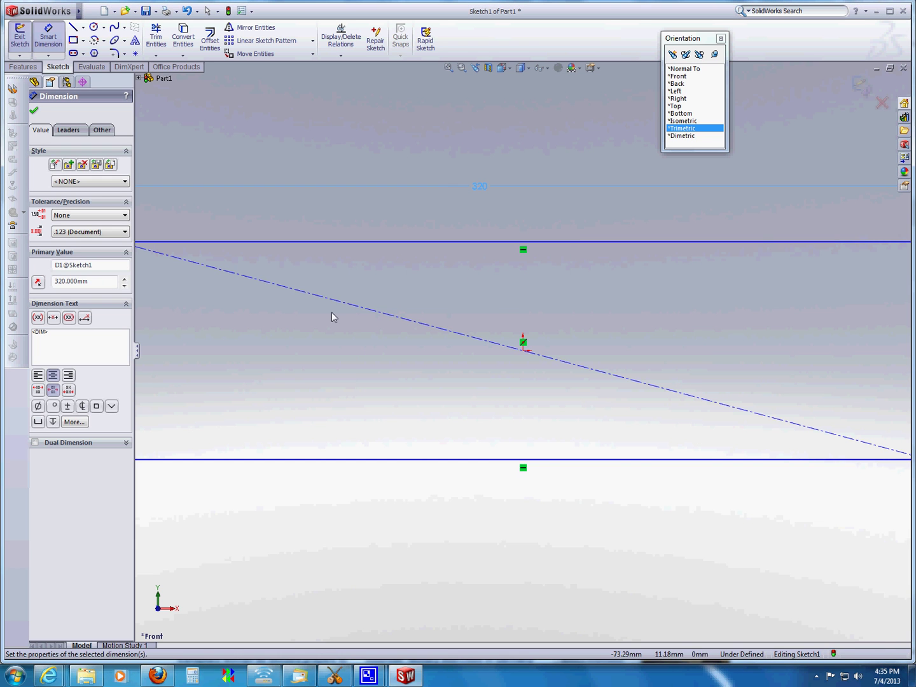
click(448, 68)
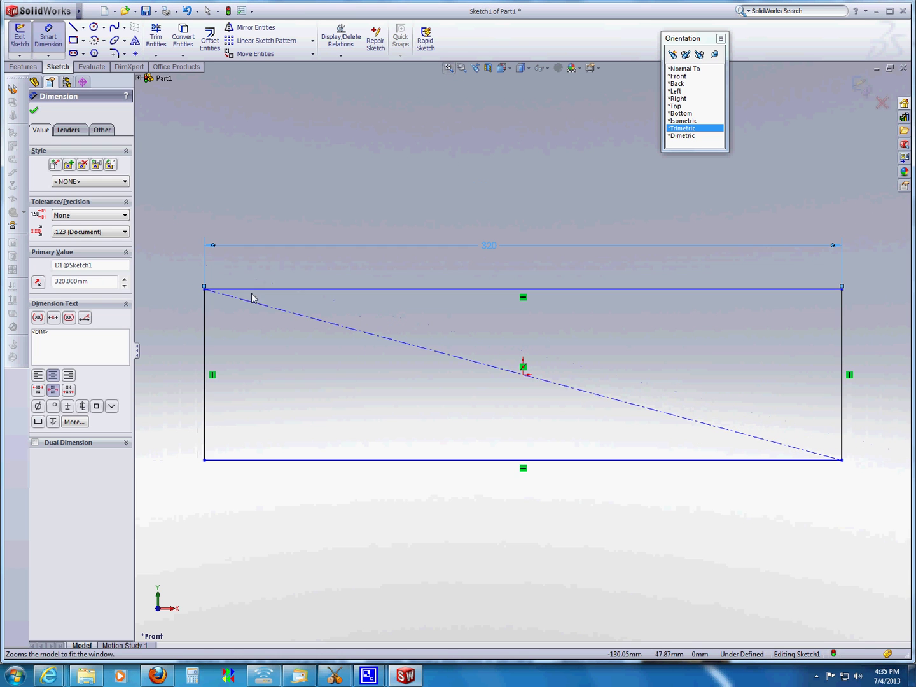
click(200, 349)
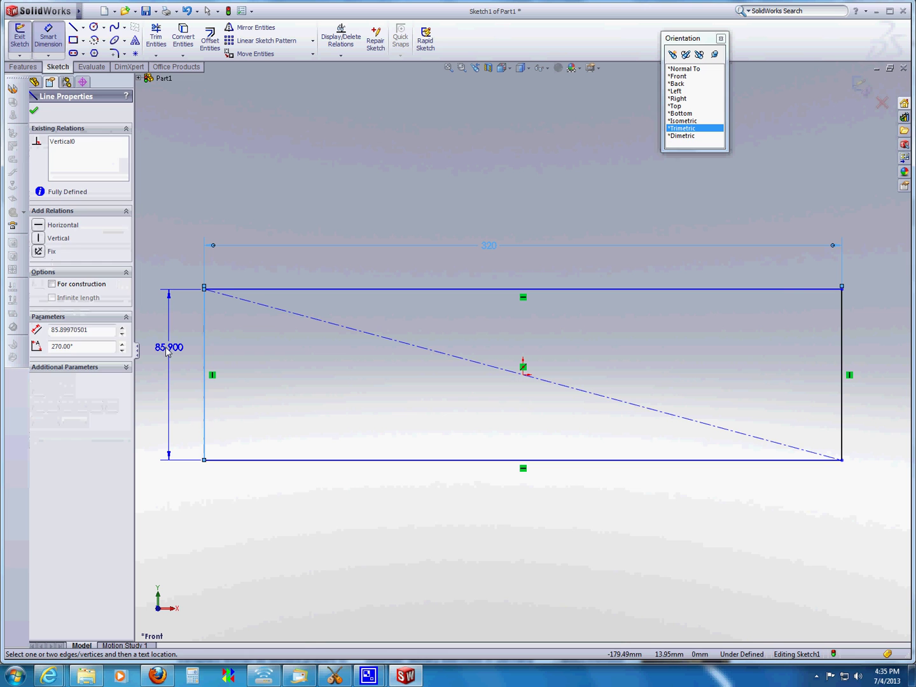
click(163, 350)
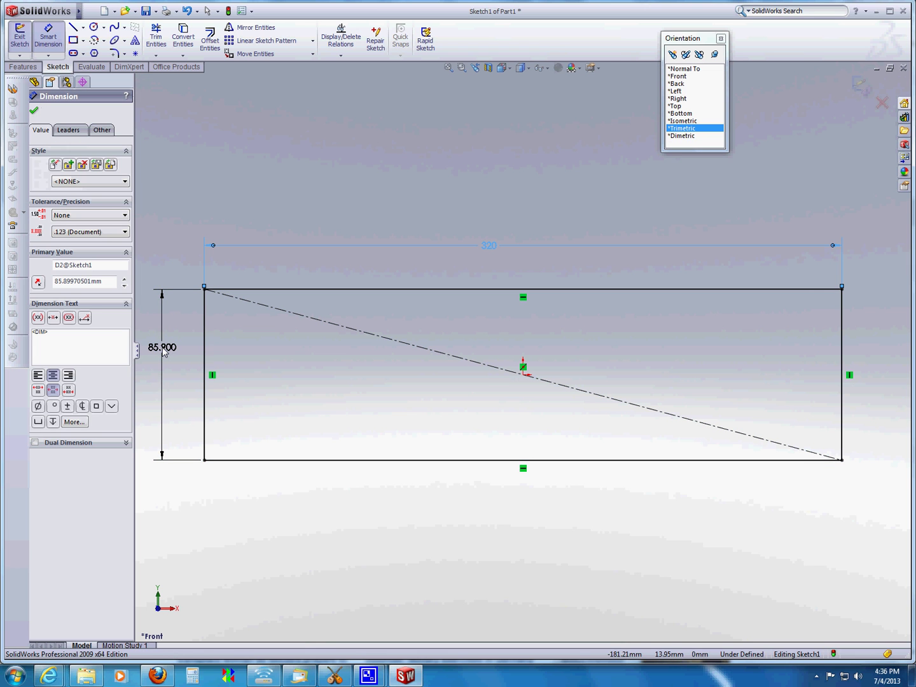
text(120)
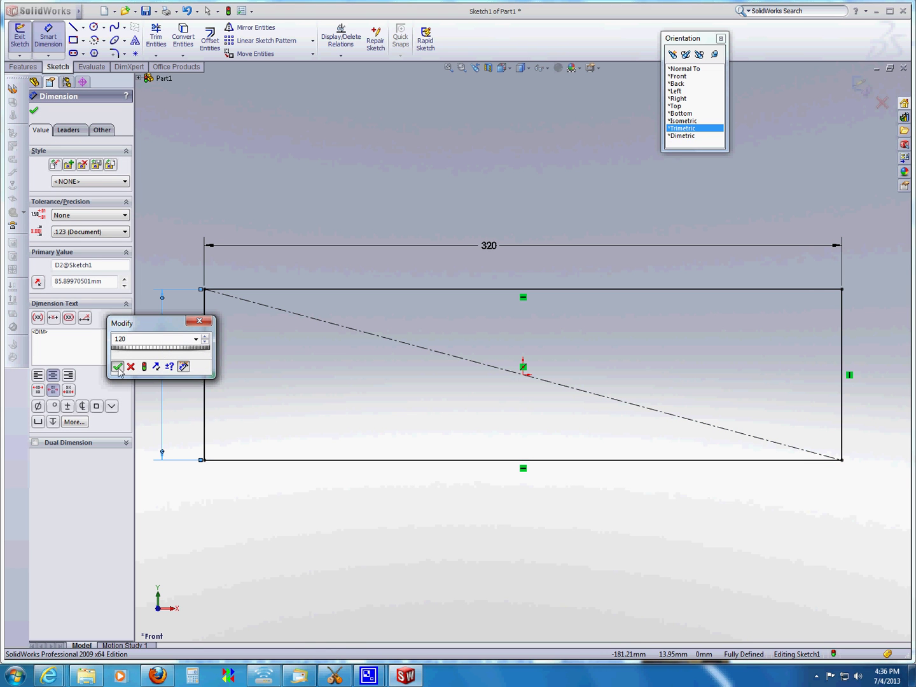
click(117, 367)
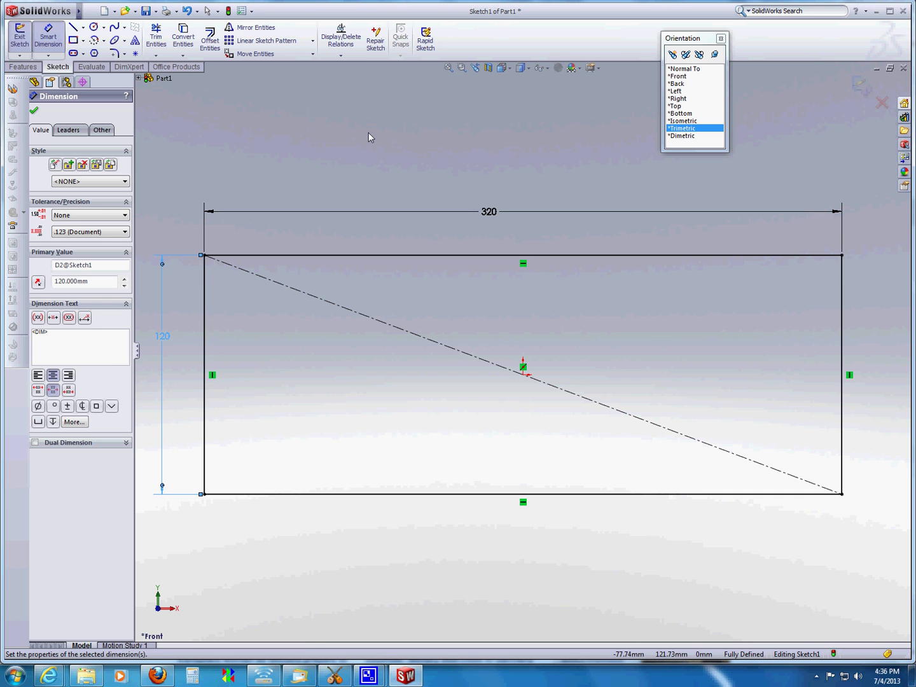
Step: Extrude the 320 × 120 sketch Mid Plane to a 25.40 mm depth
click(30, 68)
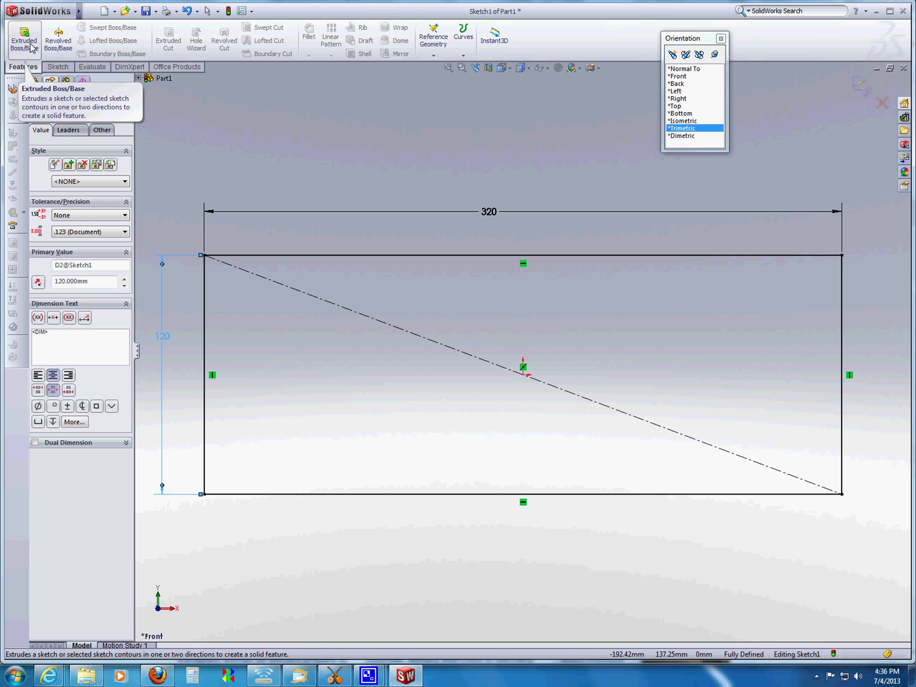
click(24, 40)
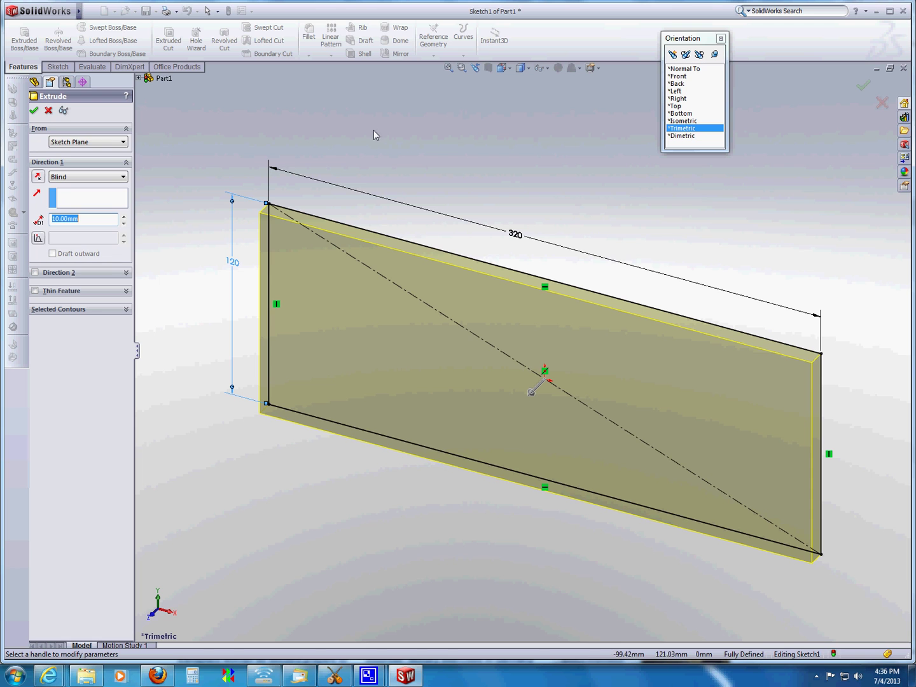
click(124, 178)
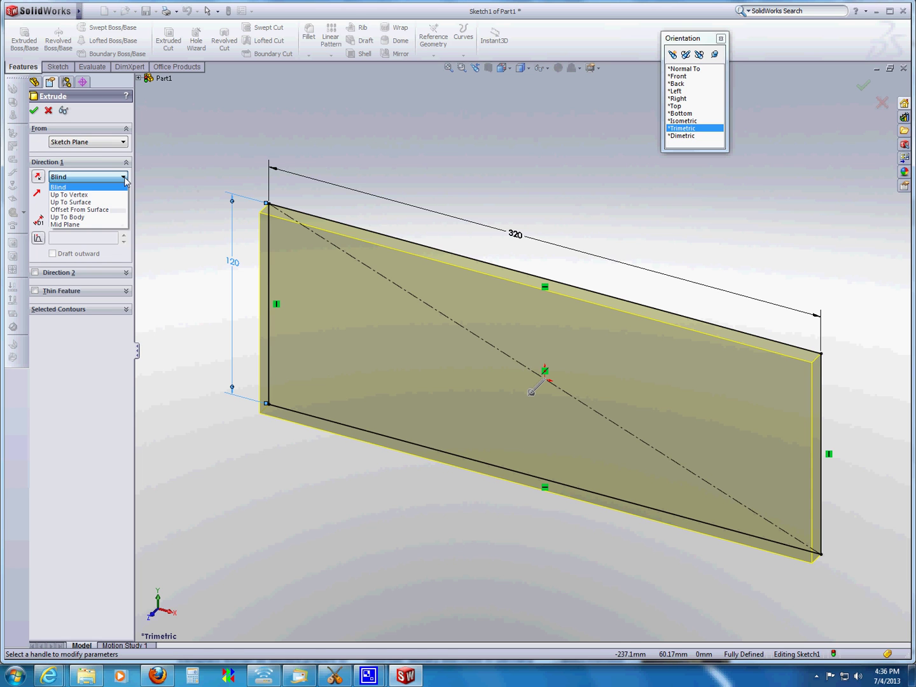
click(111, 224)
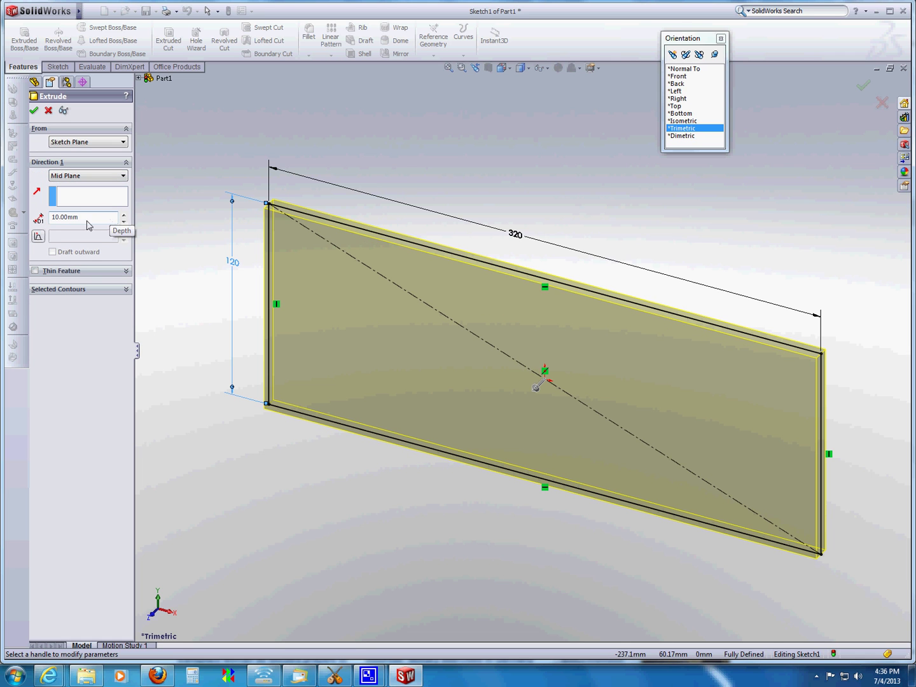
click(61, 217)
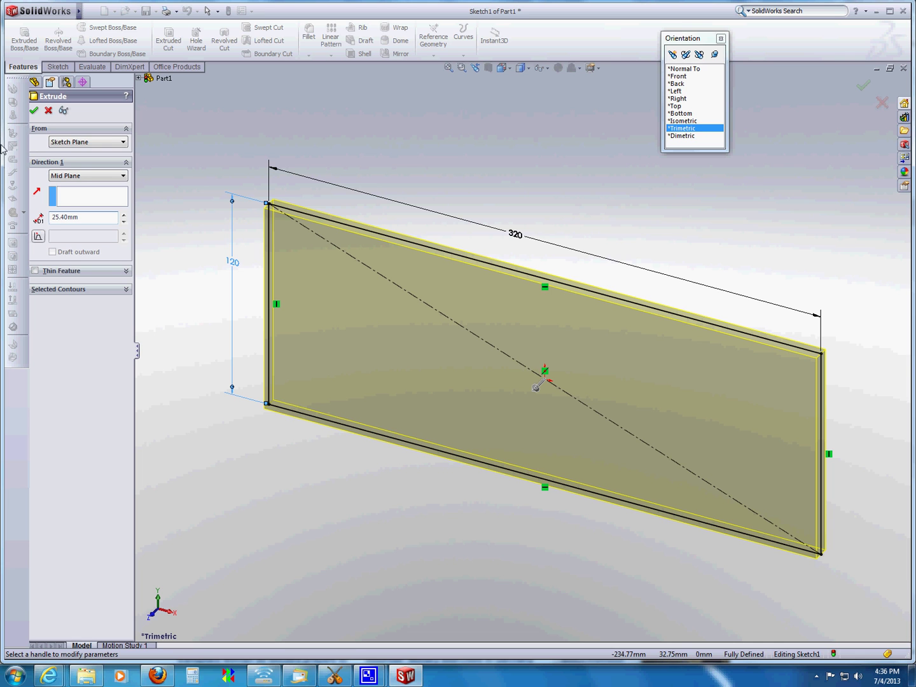
click(34, 111)
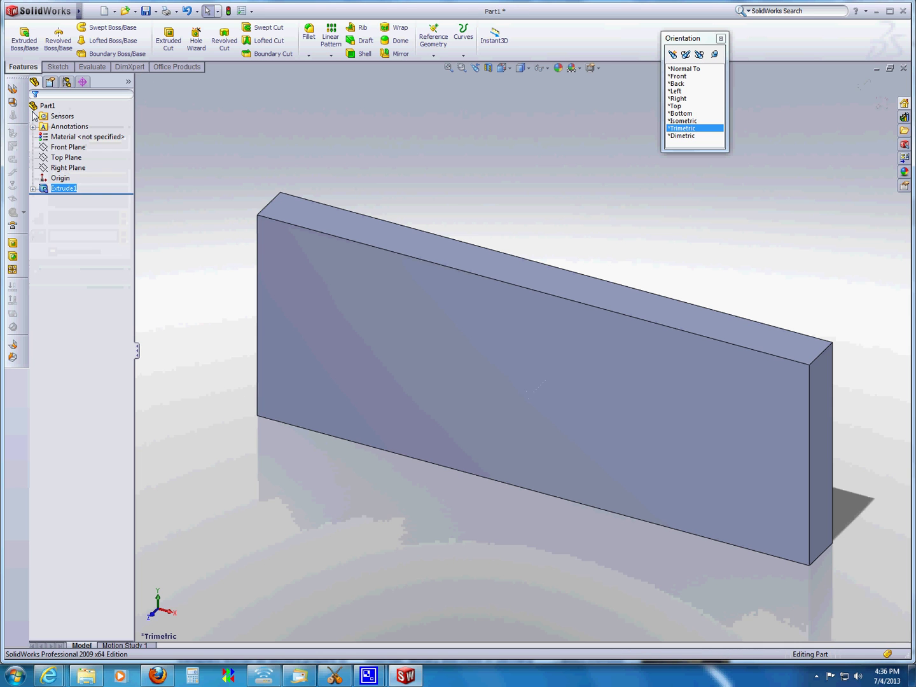
Step: Apply Maple from the Woods material library to the panel
right_click(78, 137)
click(128, 143)
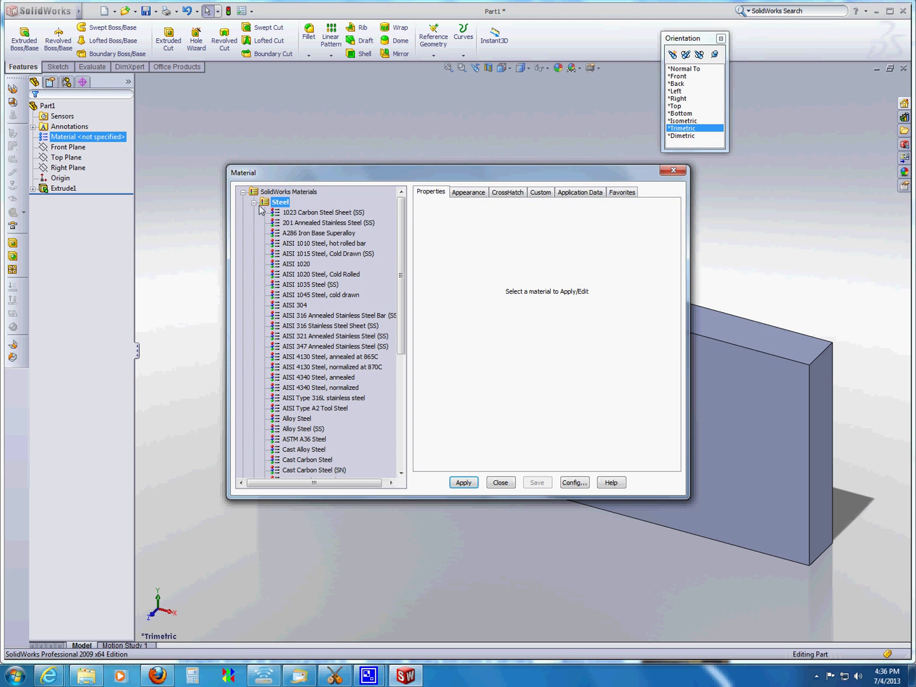
click(253, 203)
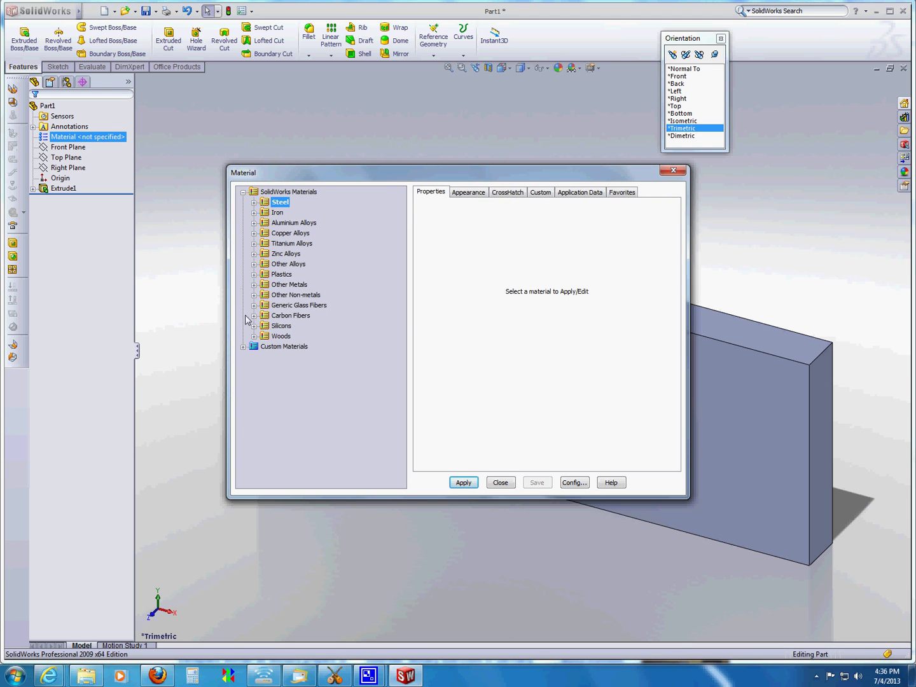
click(254, 335)
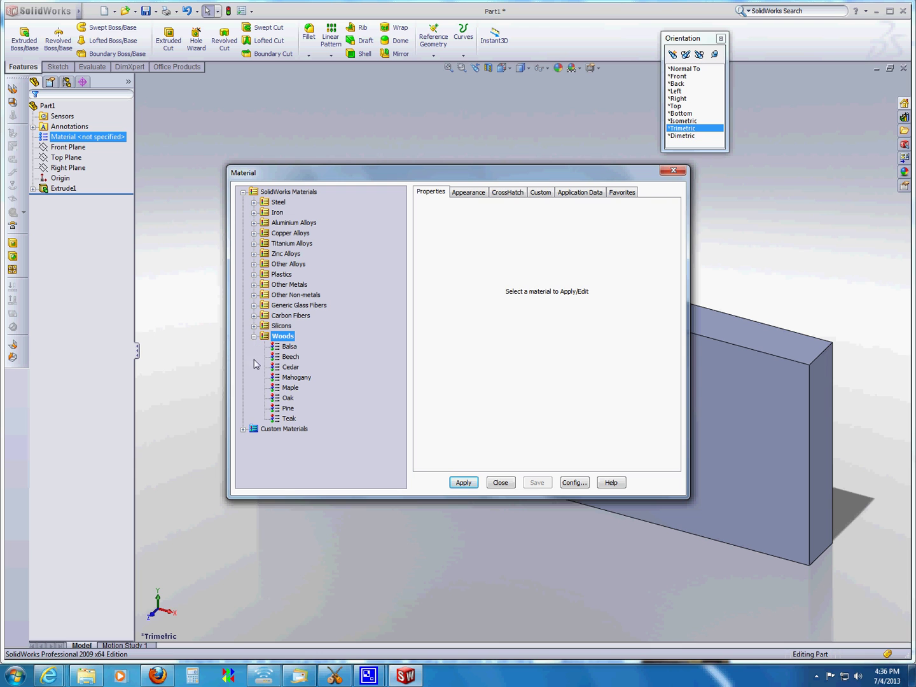
click(292, 388)
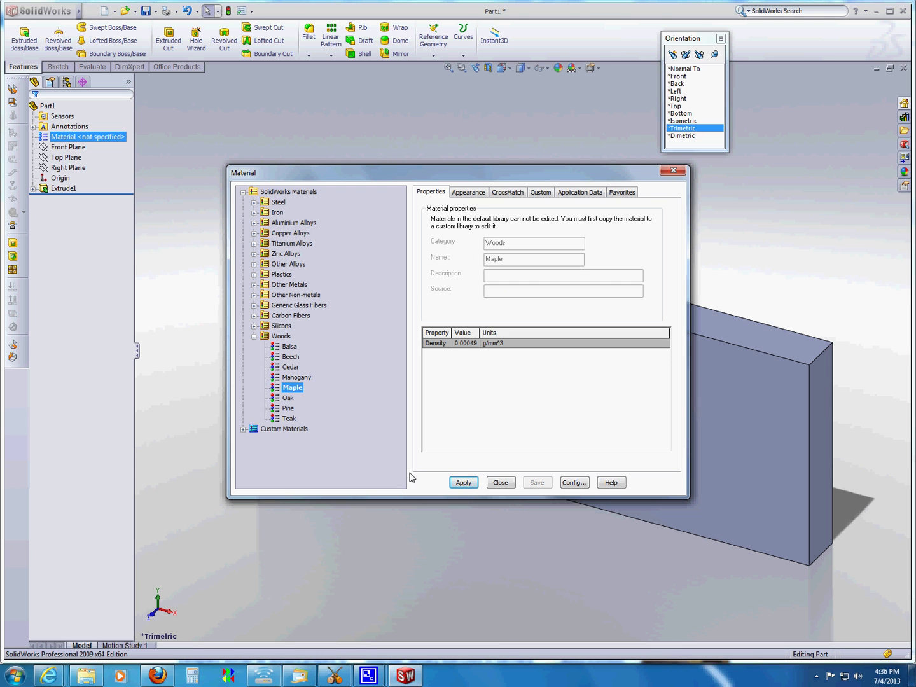
click(464, 485)
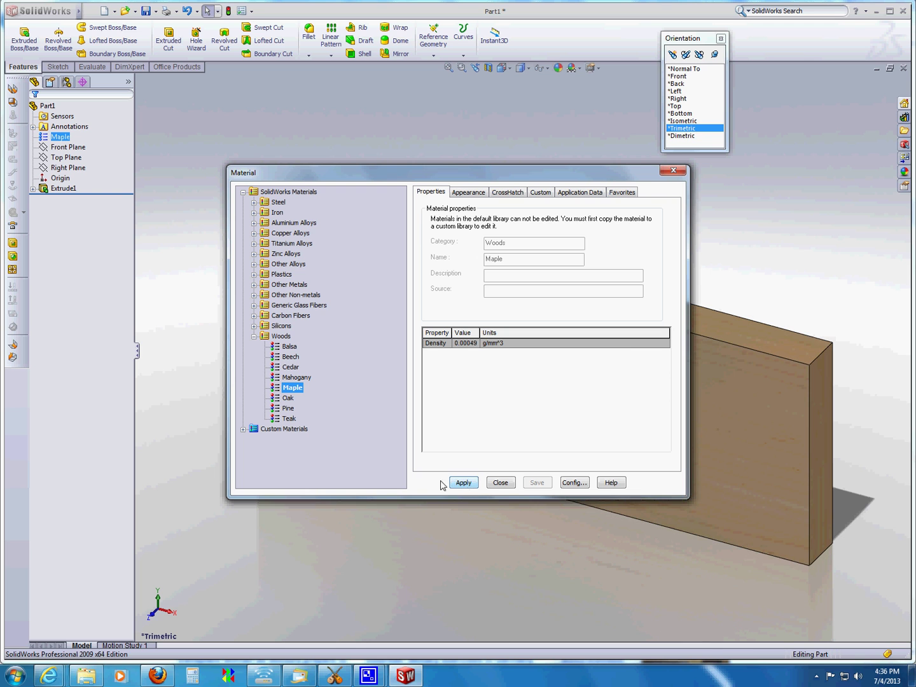
click(500, 482)
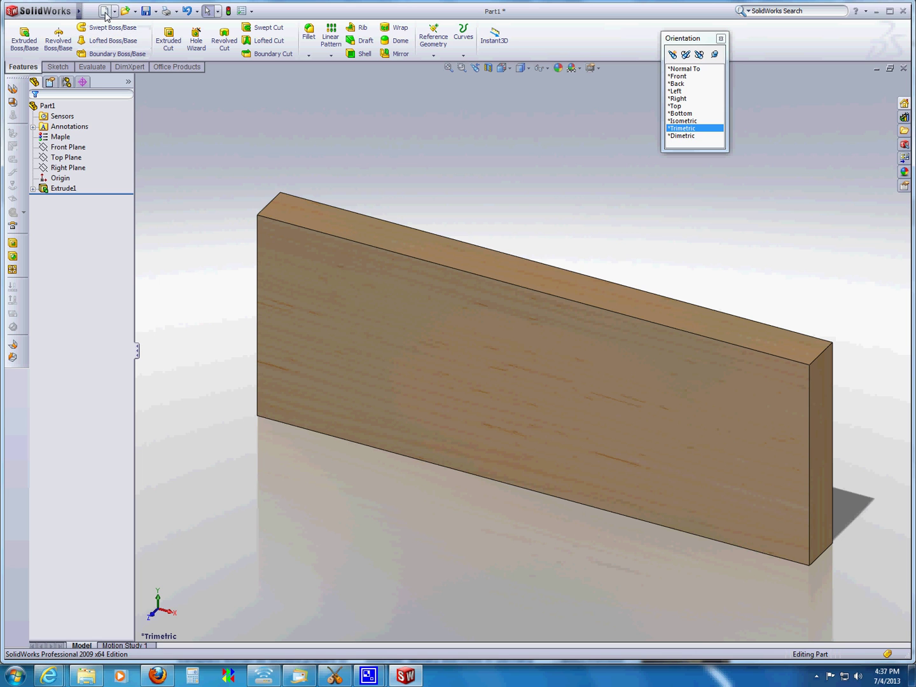
Step: View the first panel from the Right, then create a new Part document, Part2
click(678, 99)
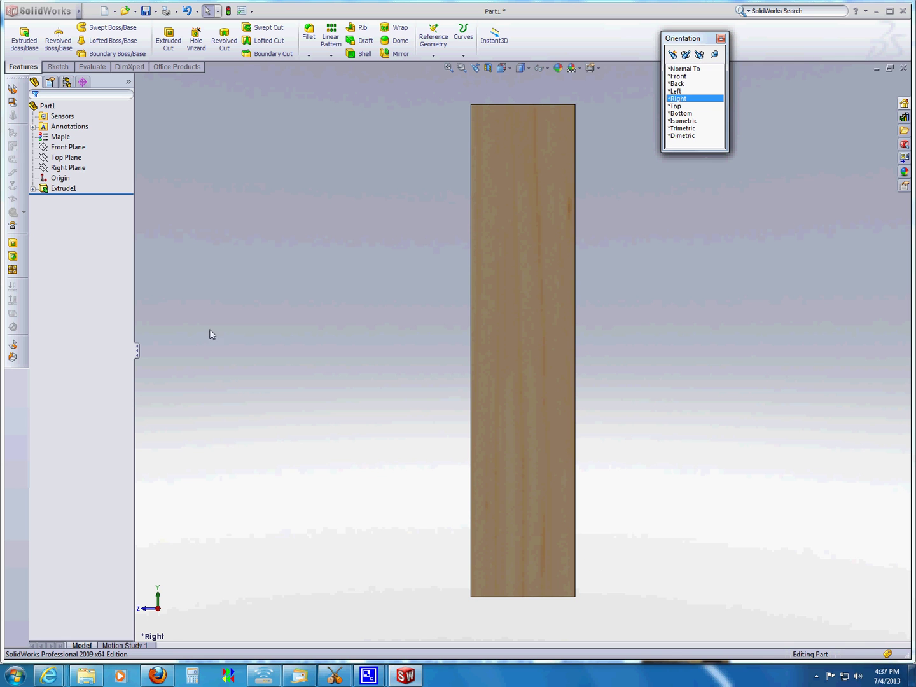
click(105, 13)
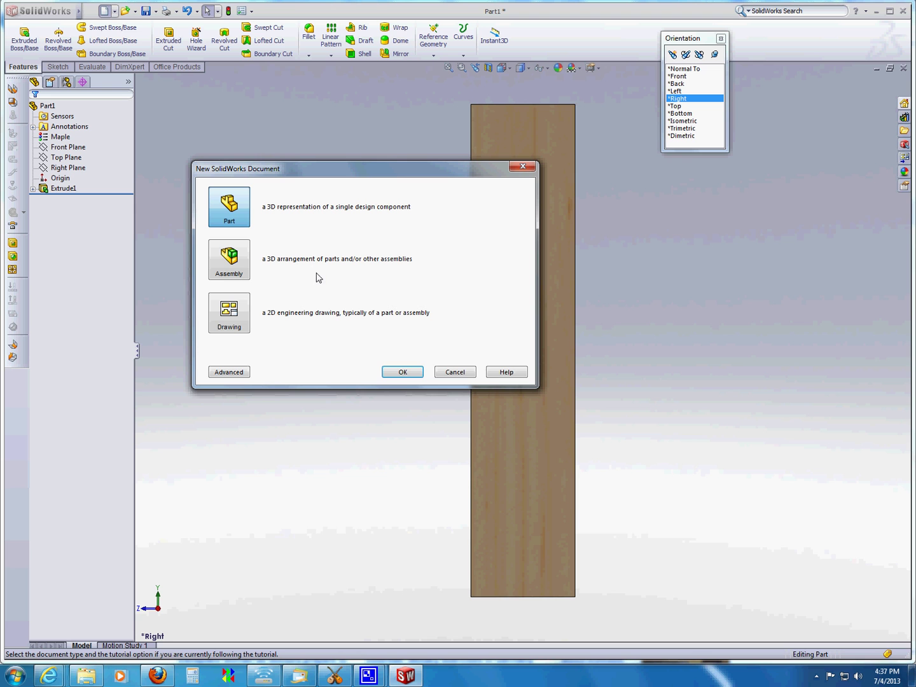
click(402, 373)
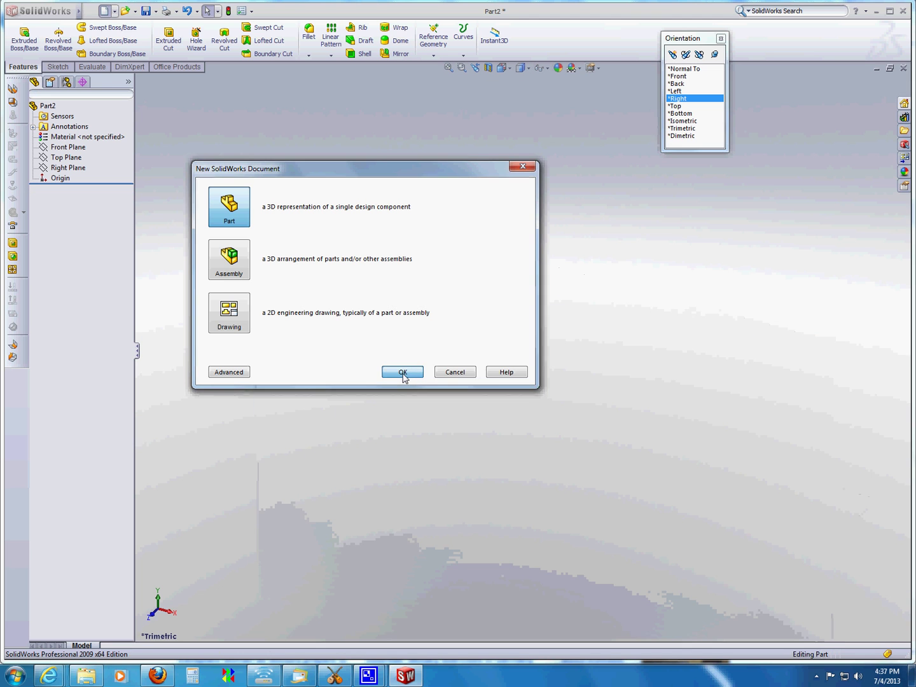
Step: Start a sketch on the Right Plane and draw a tall corner rectangle
click(66, 168)
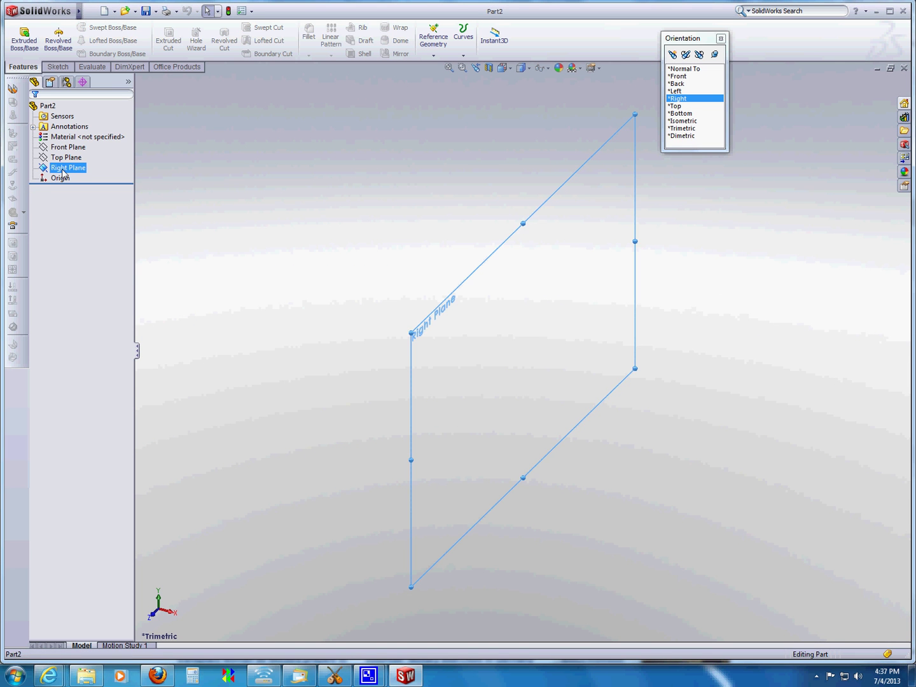
click(71, 153)
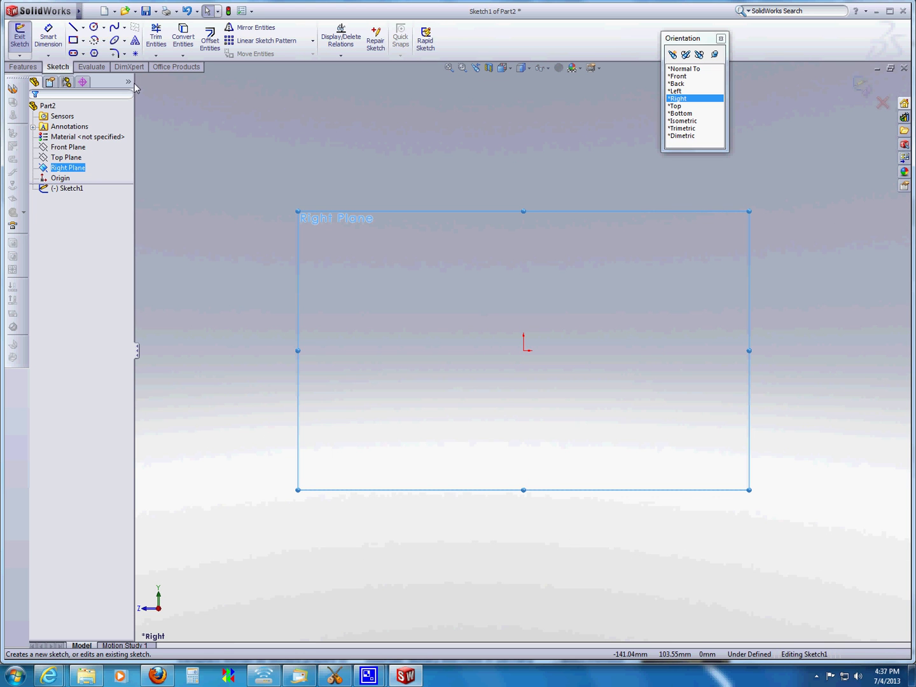
click(73, 41)
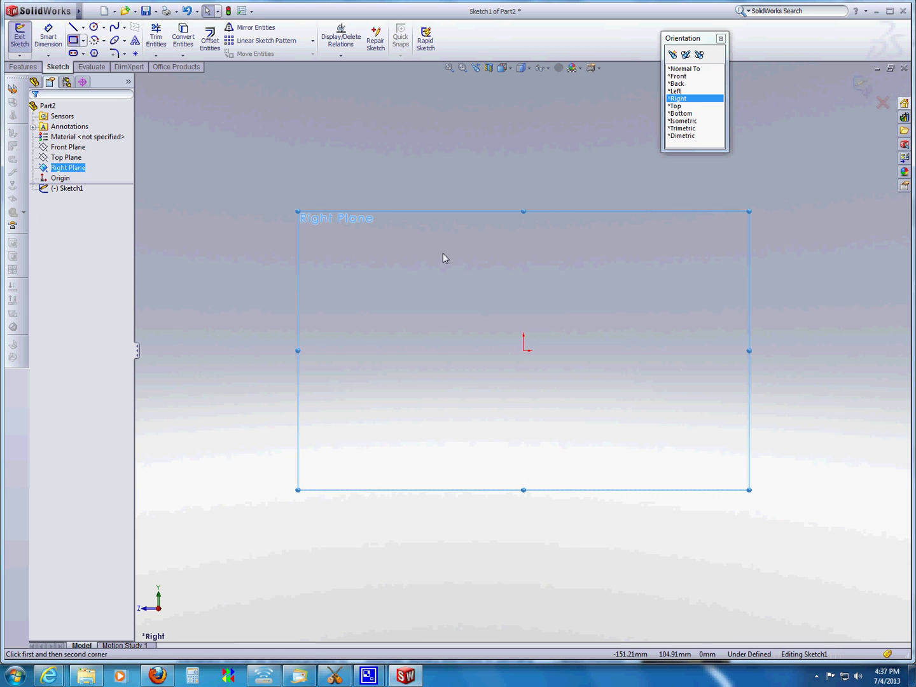
click(474, 253)
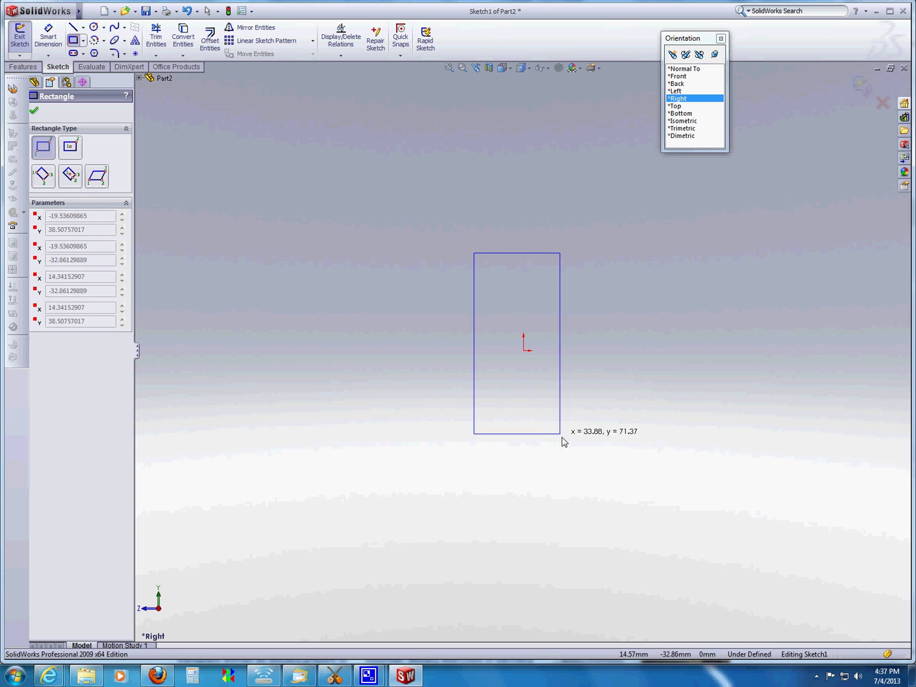
click(569, 538)
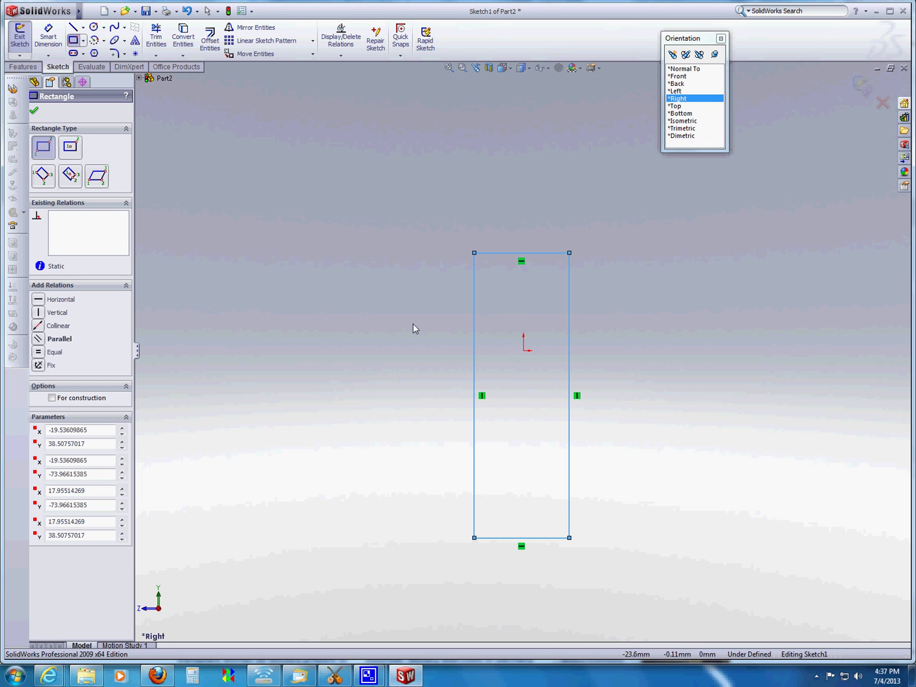
Step: Add a centerline from the rectangle's top-left to bottom-right corner
click(83, 27)
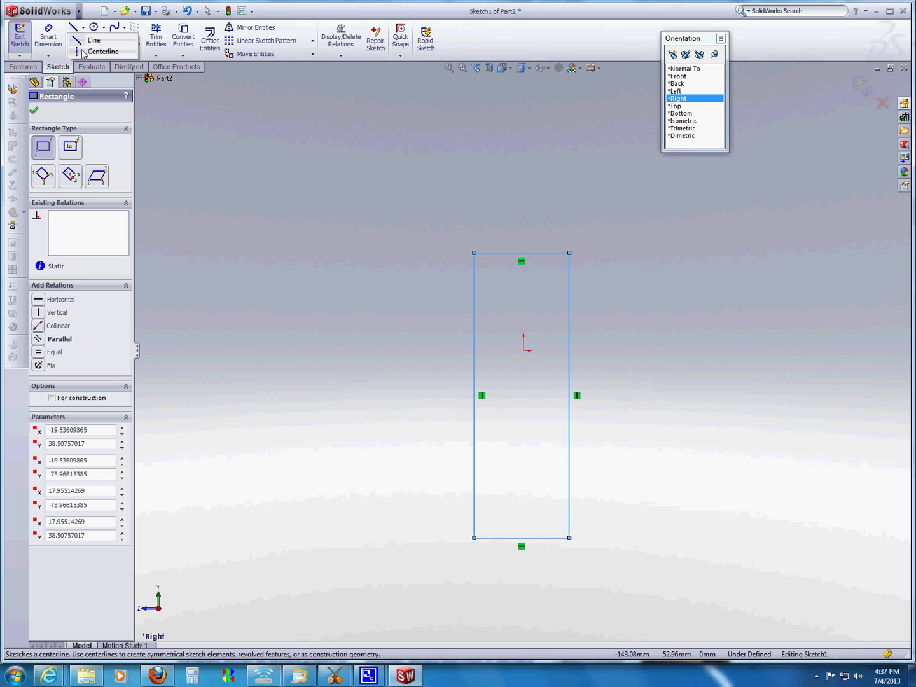
click(99, 50)
click(474, 252)
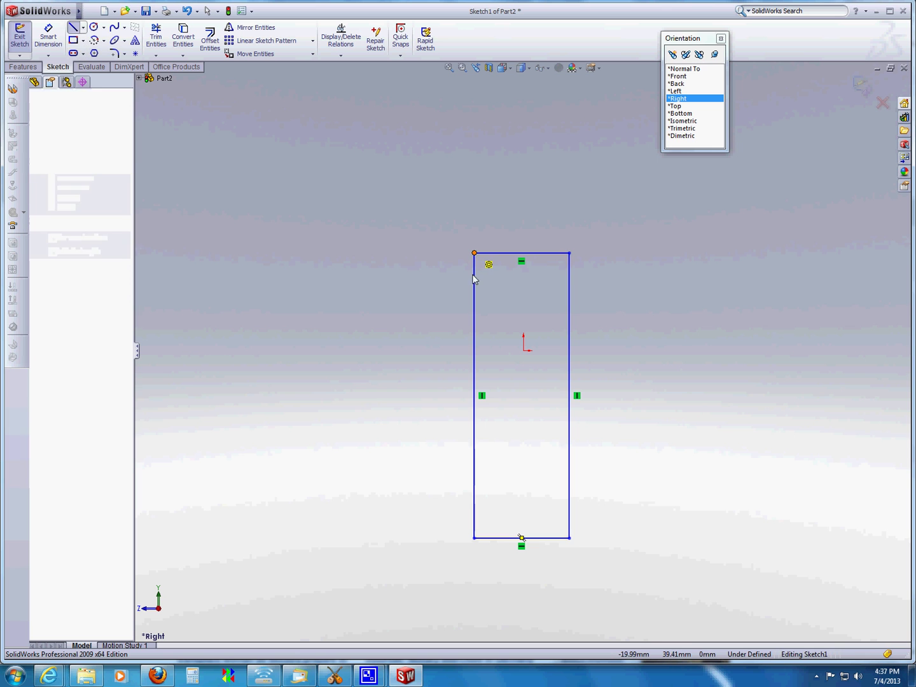
click(569, 538)
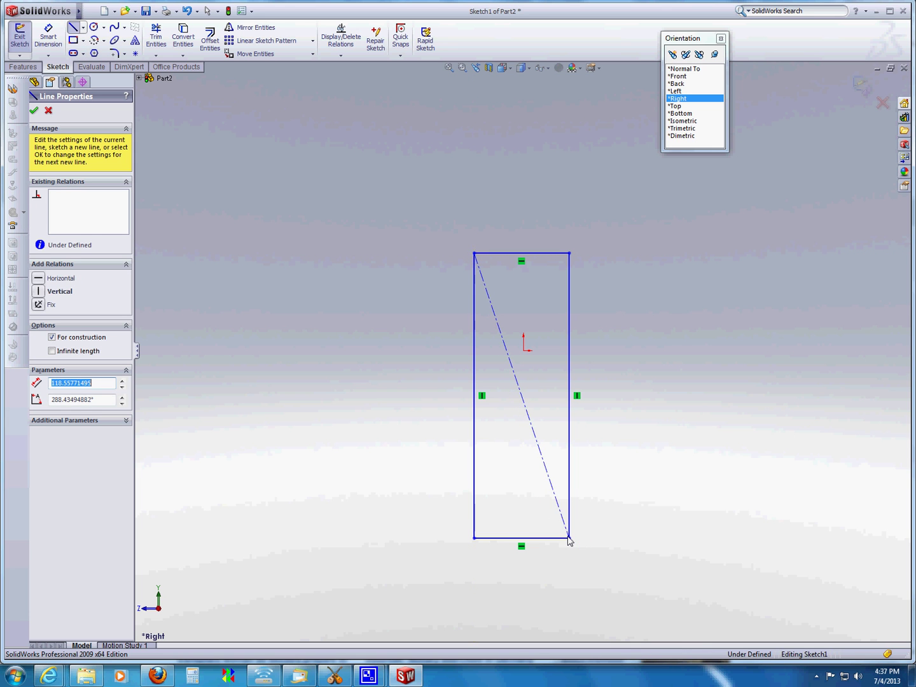
click(49, 110)
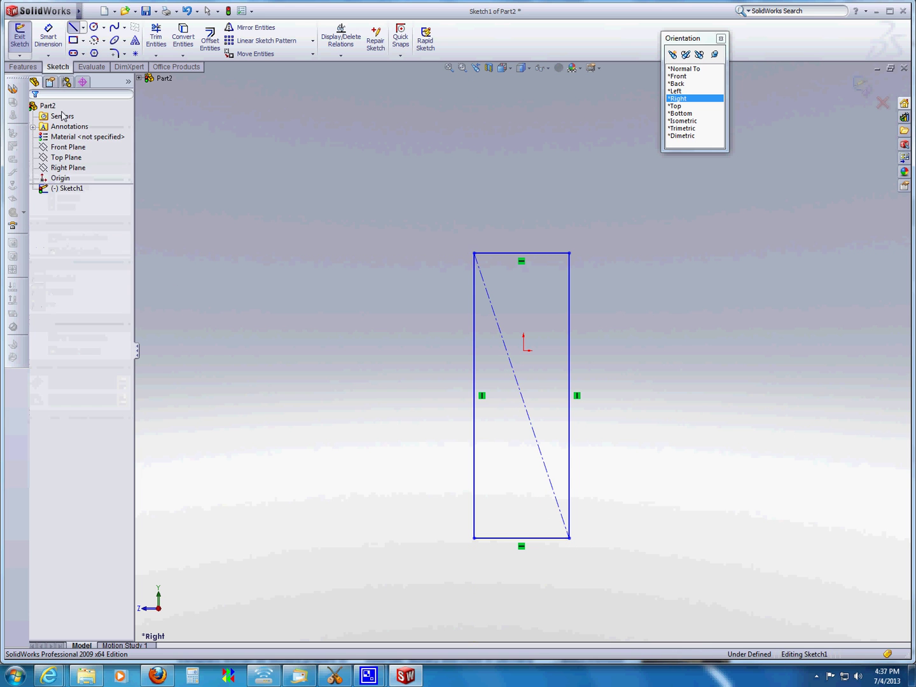
Step: Add a Midpoint relation between the diagonal centerline and the origin
click(523, 401)
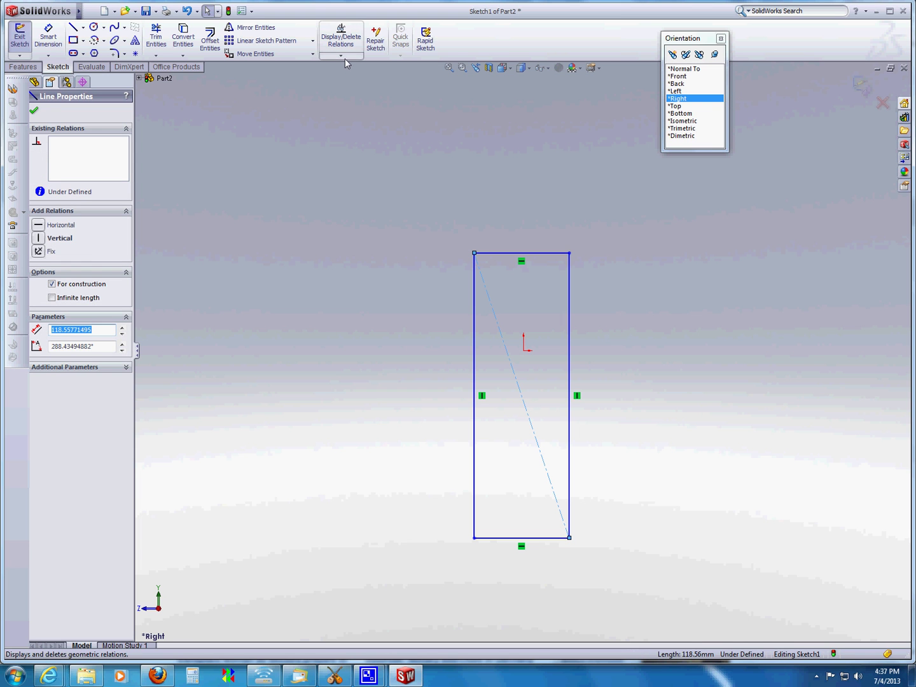
click(341, 56)
click(356, 78)
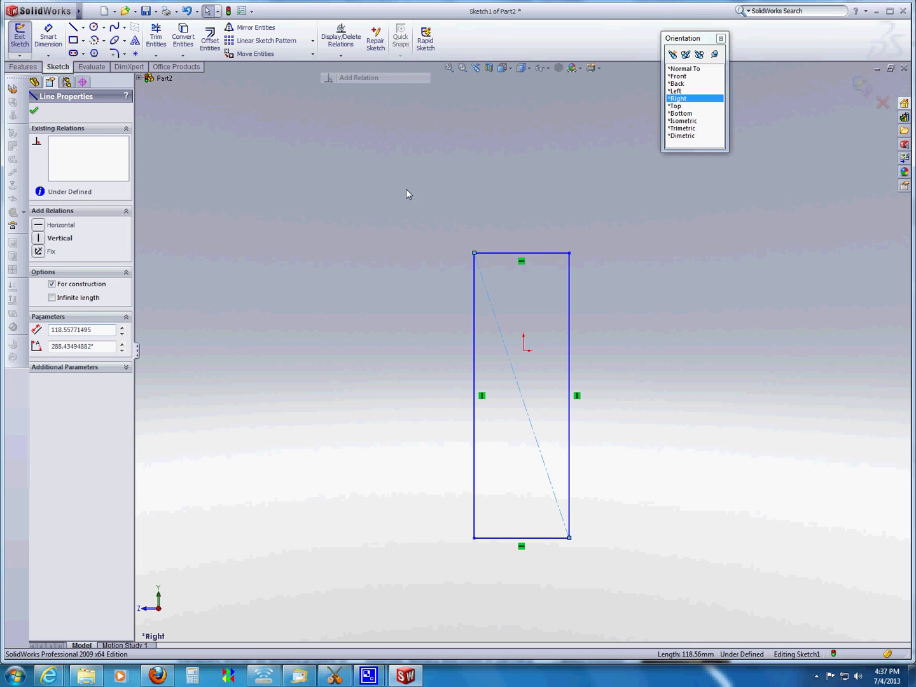
click(523, 350)
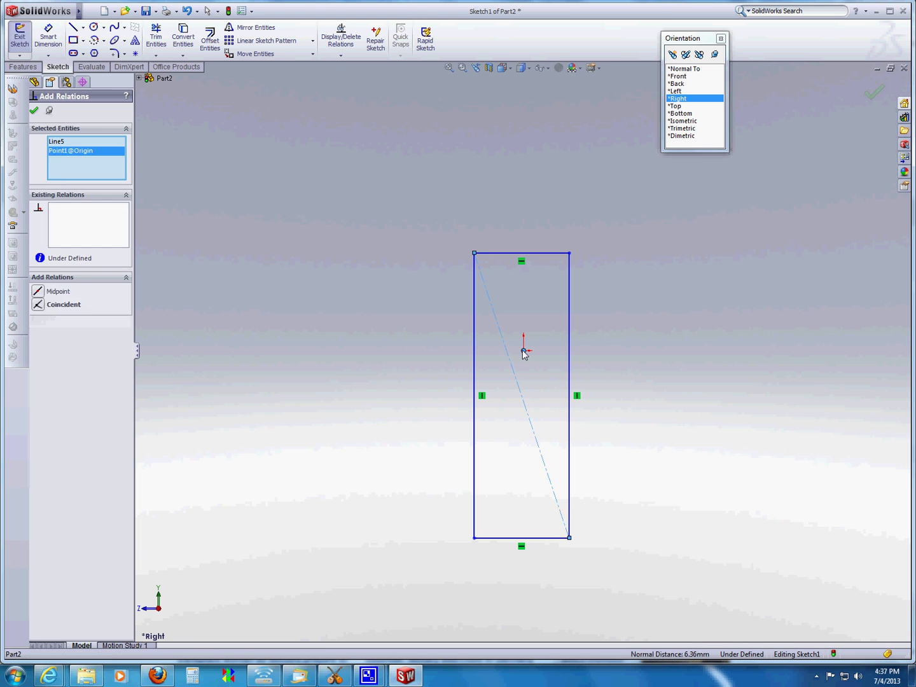
click(38, 291)
click(48, 36)
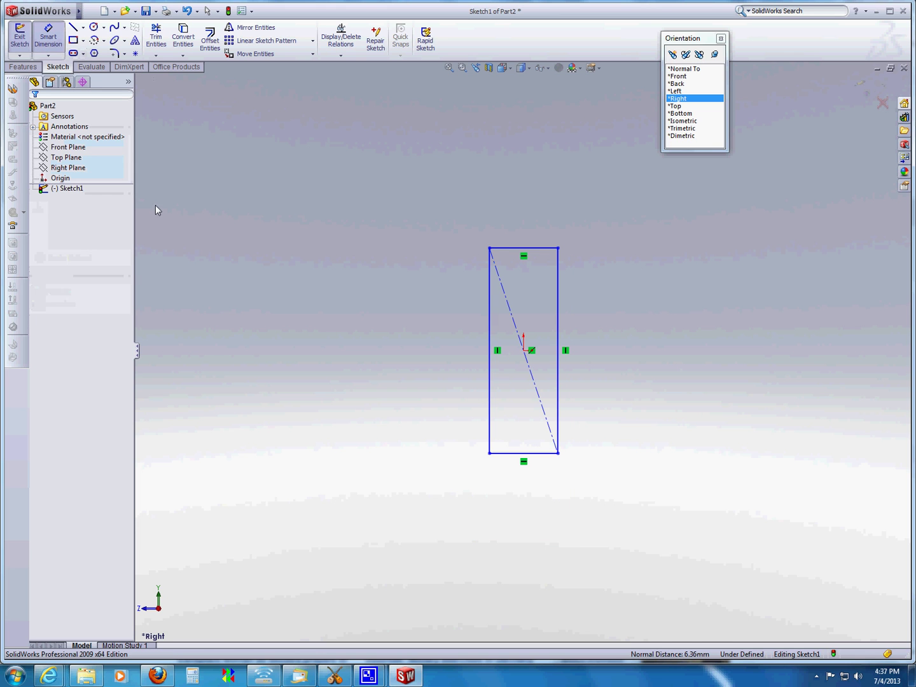
Step: Dimension the rectangle 120 tall and 25.4 wide, then start a small rectangle at its lower right edge
click(489, 328)
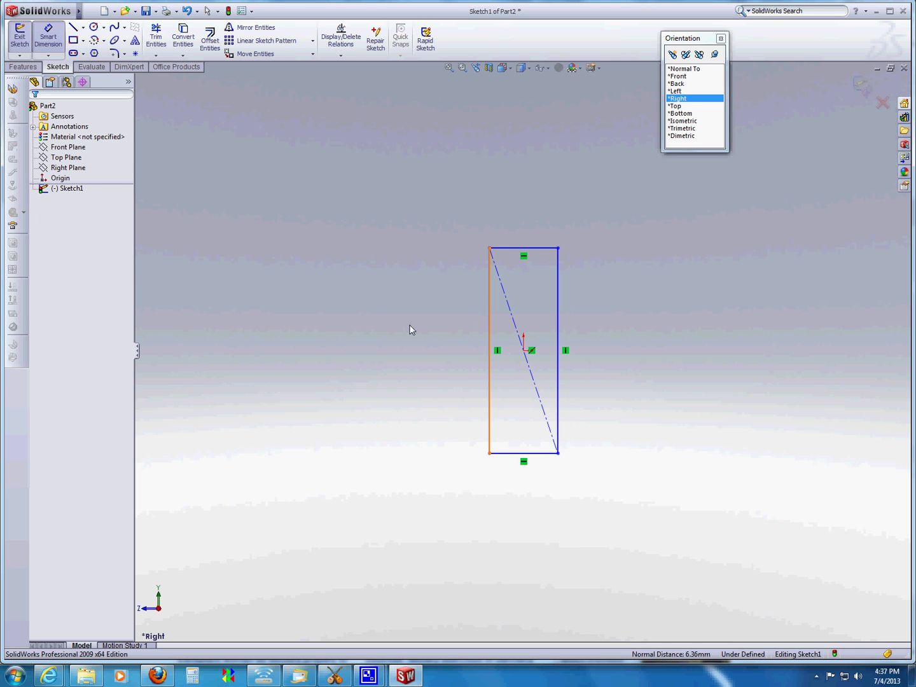
click(357, 326)
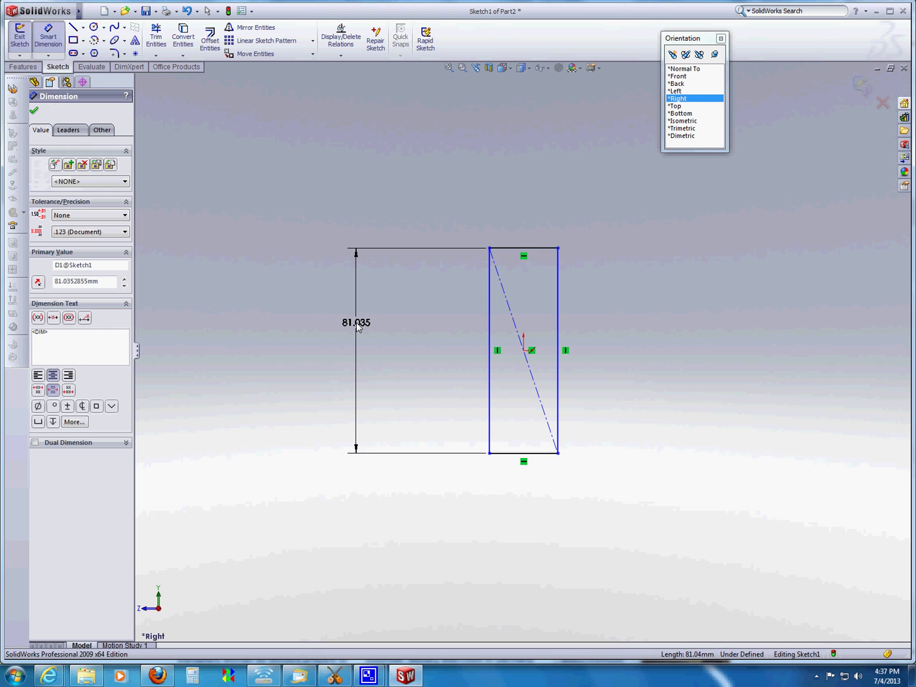
text(120)
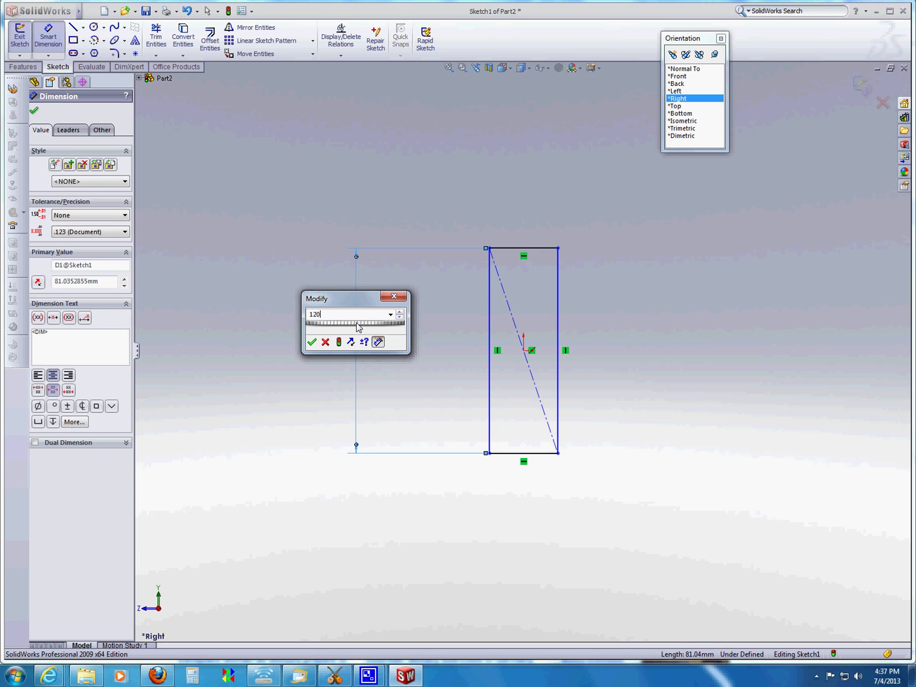
click(311, 342)
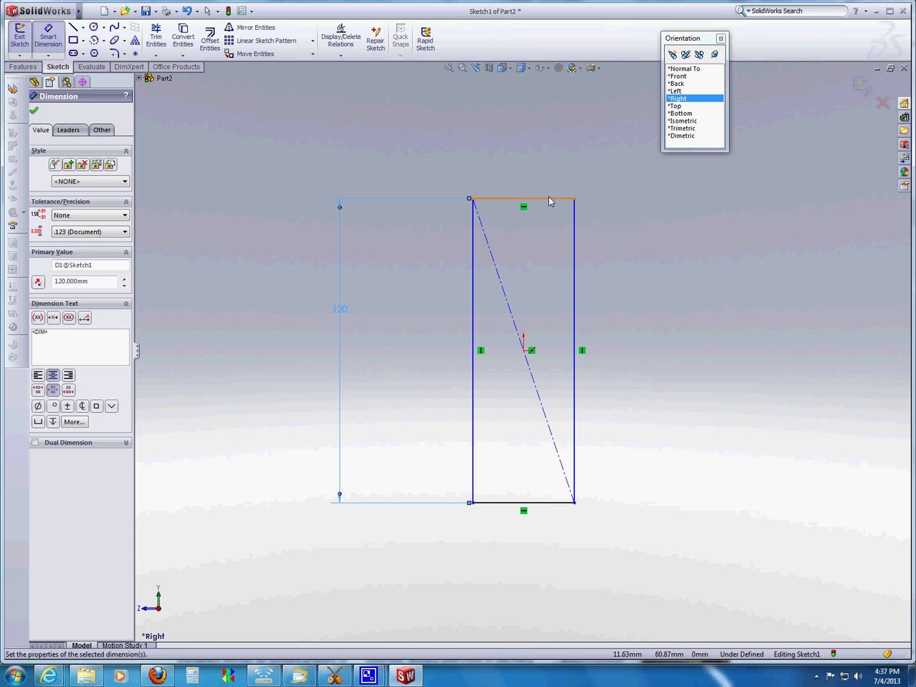
click(545, 198)
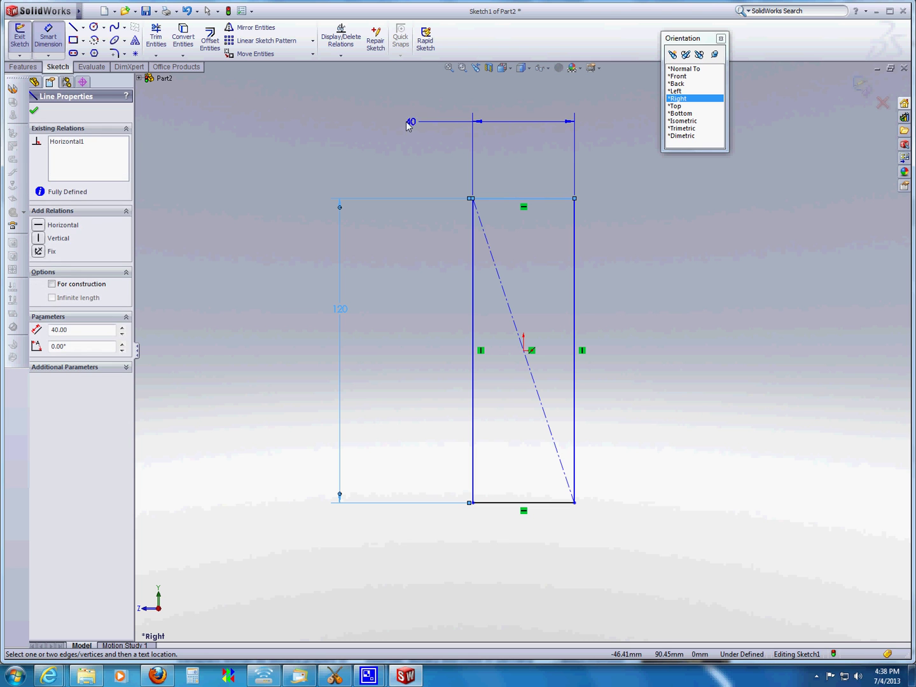
click(407, 125)
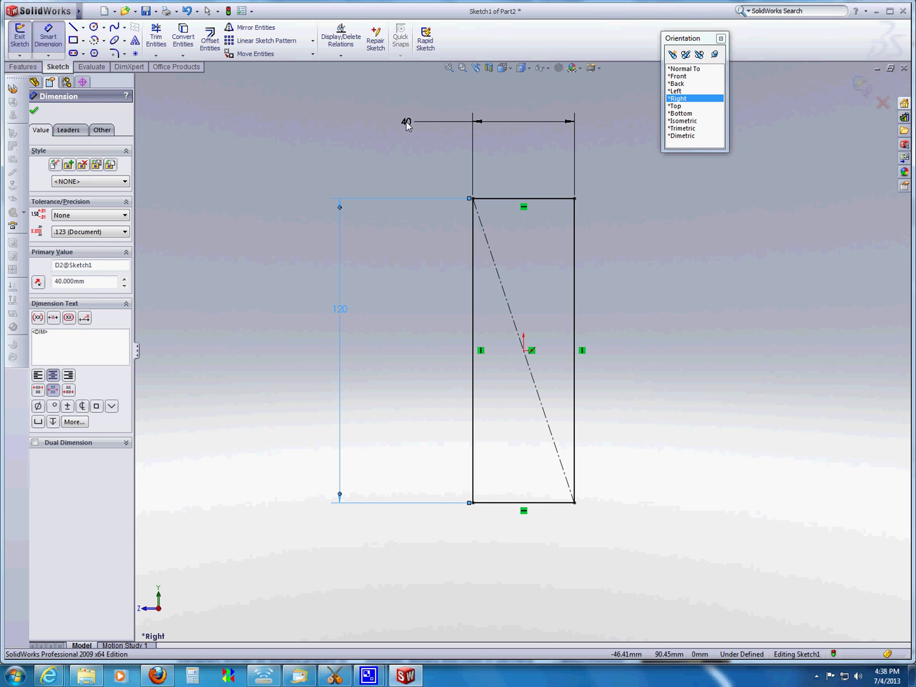
text(25.4)
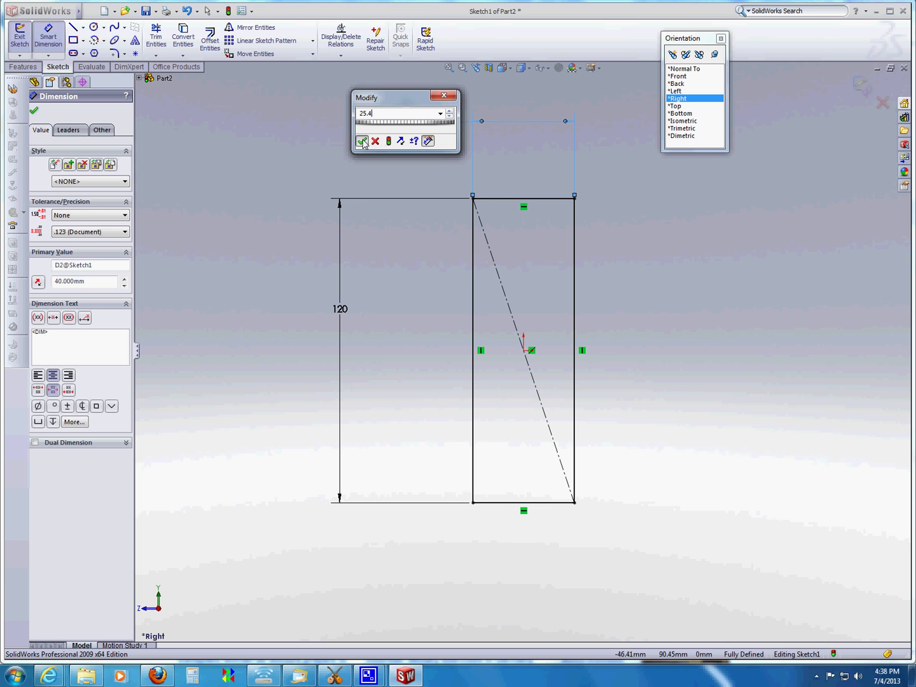
click(361, 141)
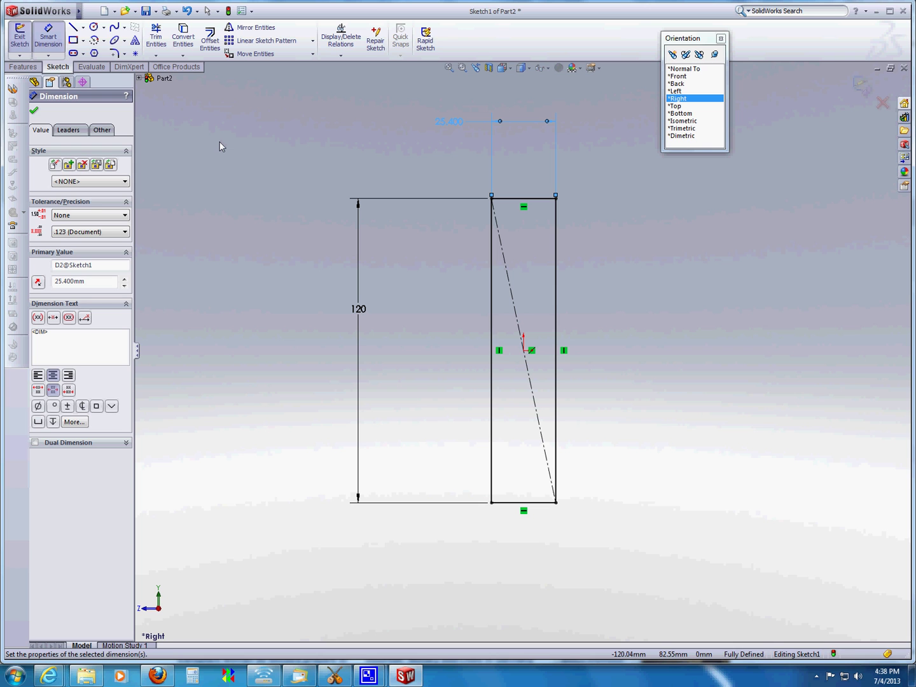
click(75, 42)
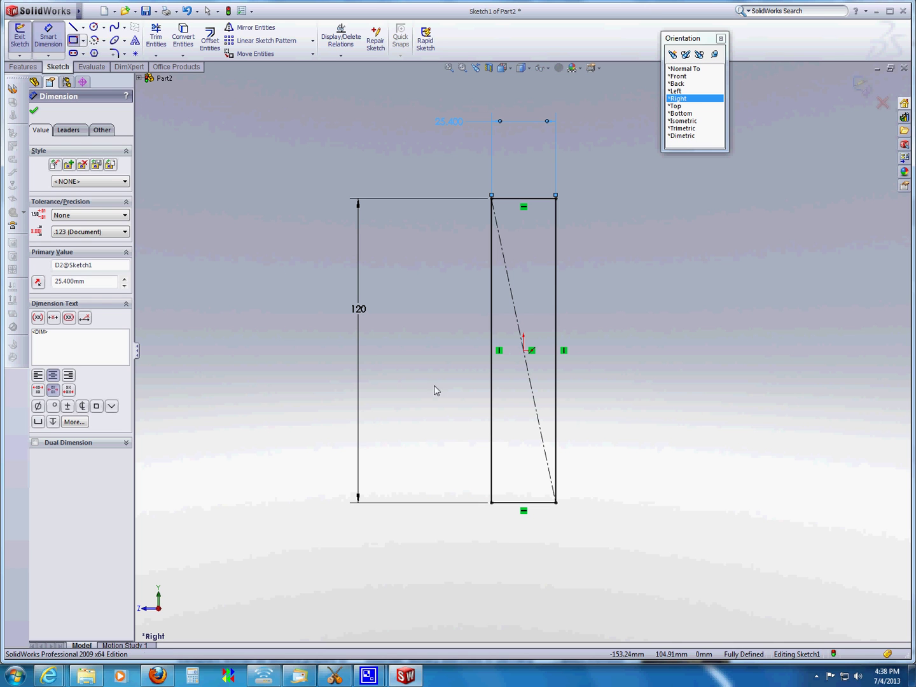
click(555, 468)
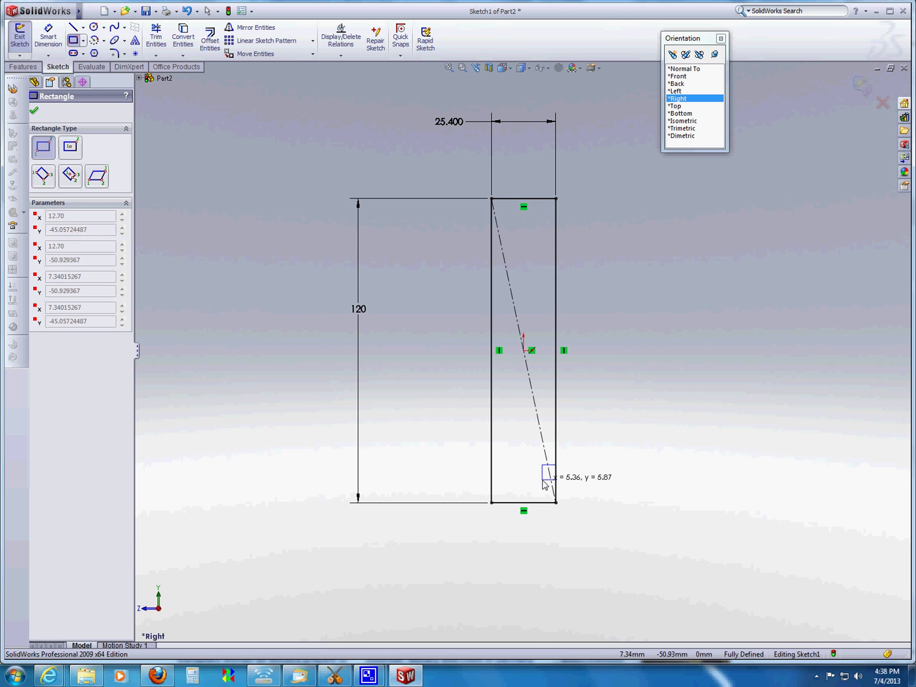
Step: Complete the groove rectangle and dimension it 10 mm above the panel's bottom edge
click(543, 480)
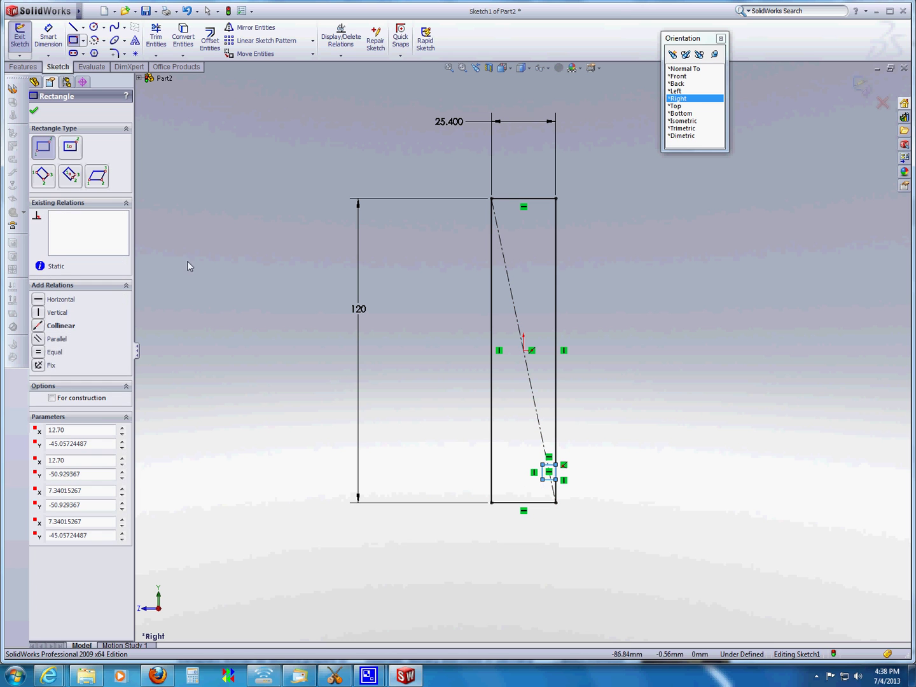
click(48, 37)
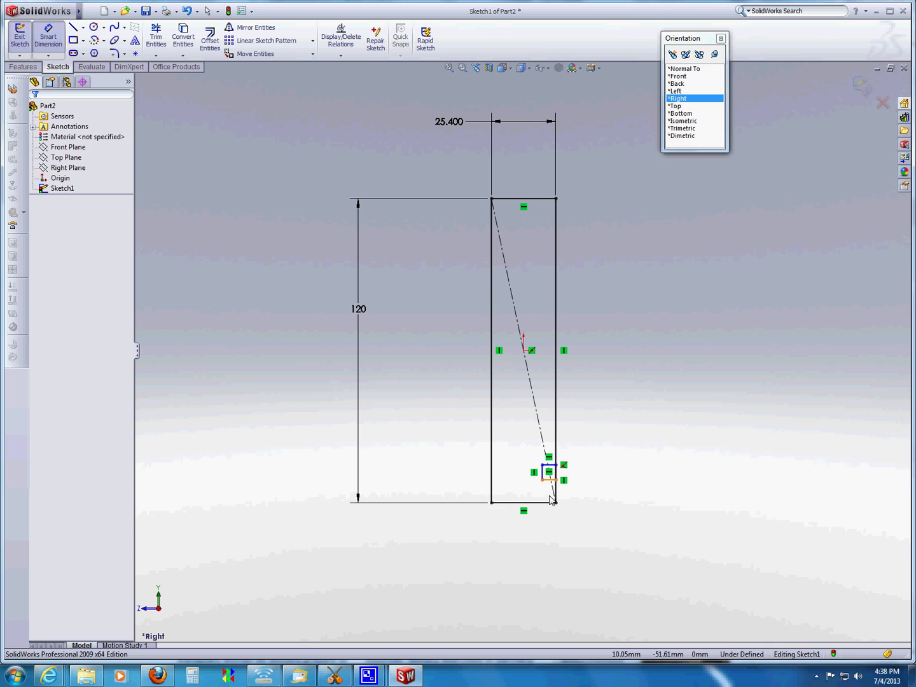
click(550, 479)
click(549, 503)
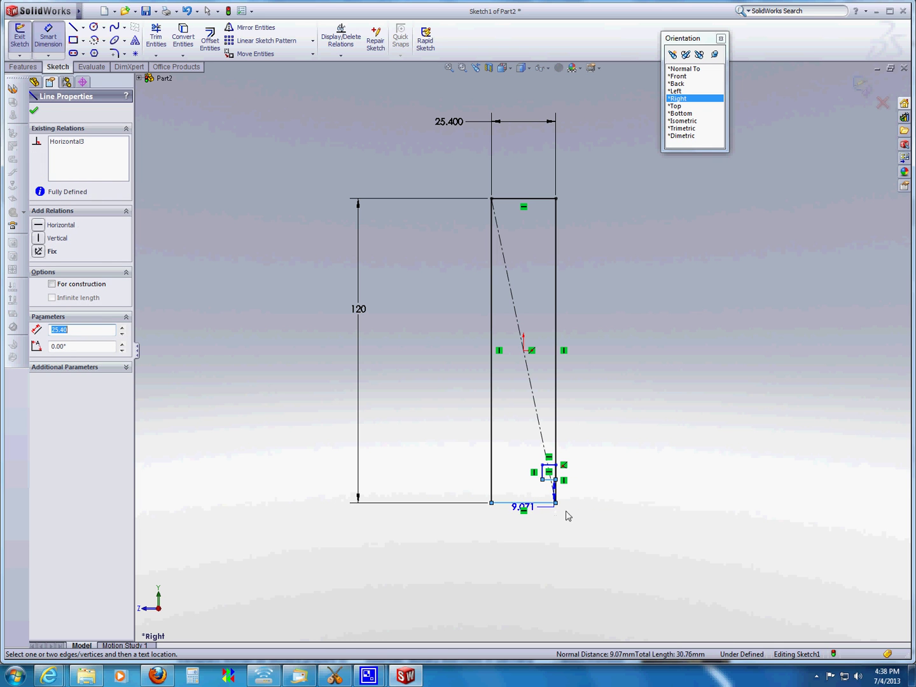
click(608, 542)
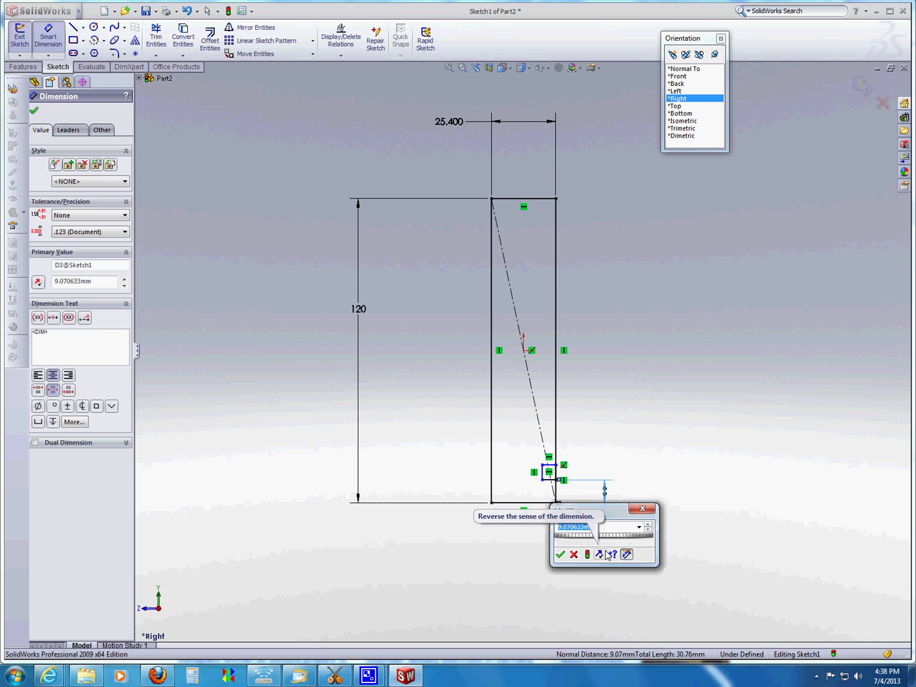
text(10)
click(560, 554)
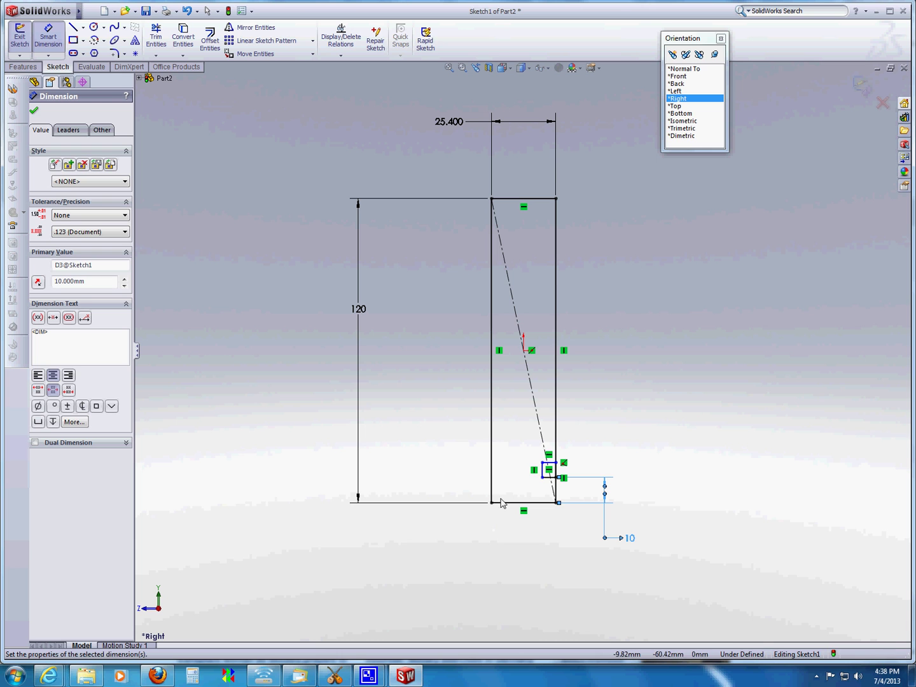
Step: Dimension the groove 10 mm wide from the panel's right edge
click(553, 474)
click(548, 477)
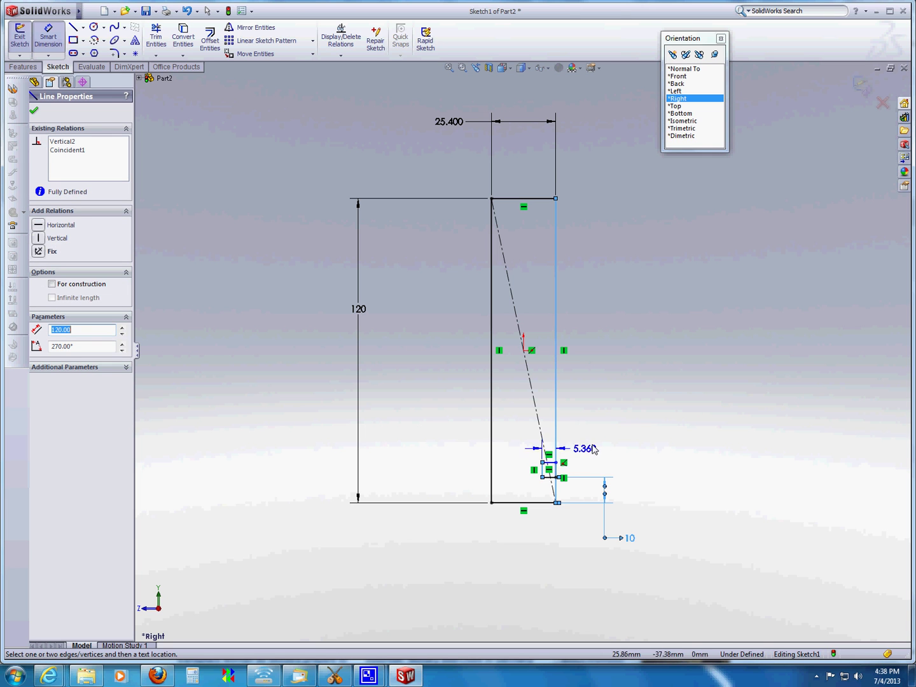
click(666, 426)
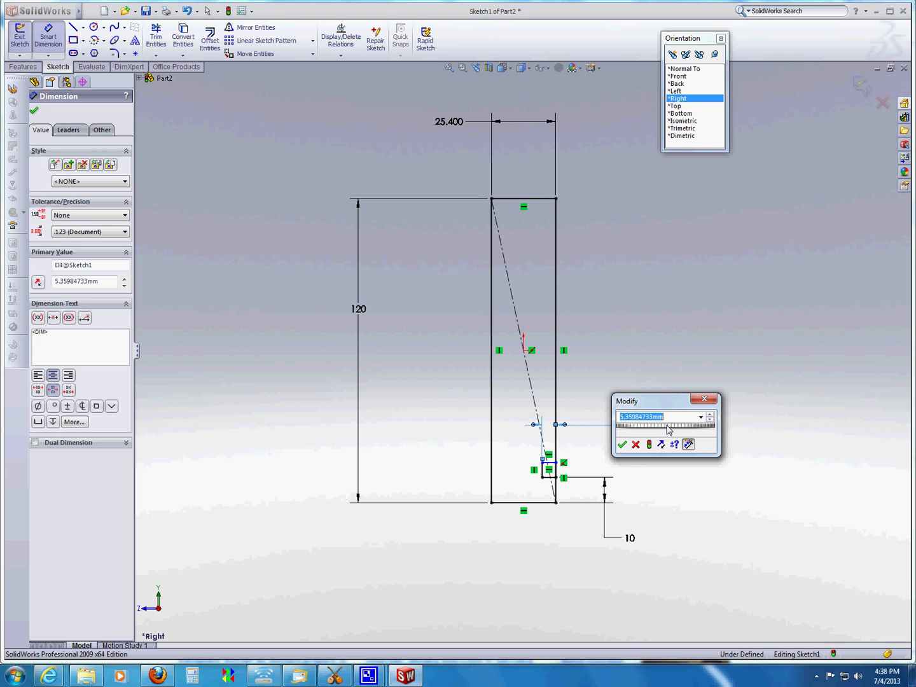
text(10)
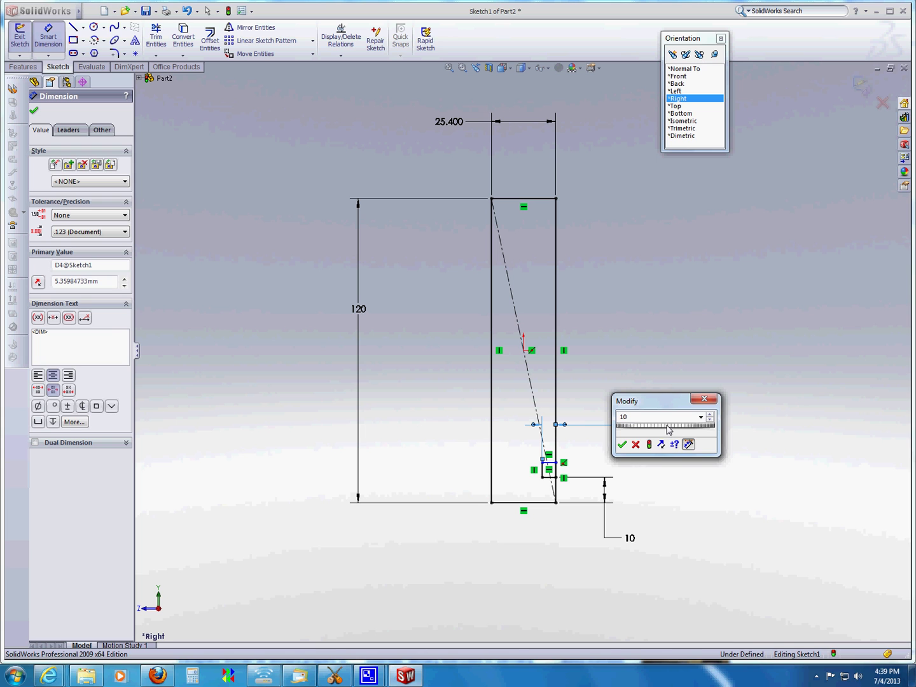
click(622, 443)
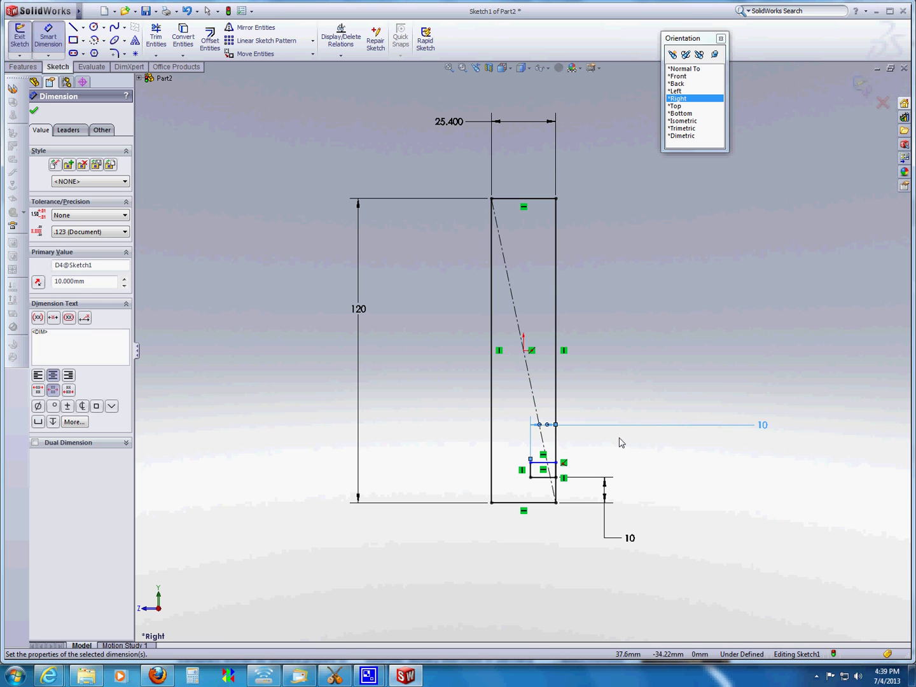
Step: Dimension the groove's height between its top and bottom edges to 10.5 mm
click(544, 477)
click(545, 462)
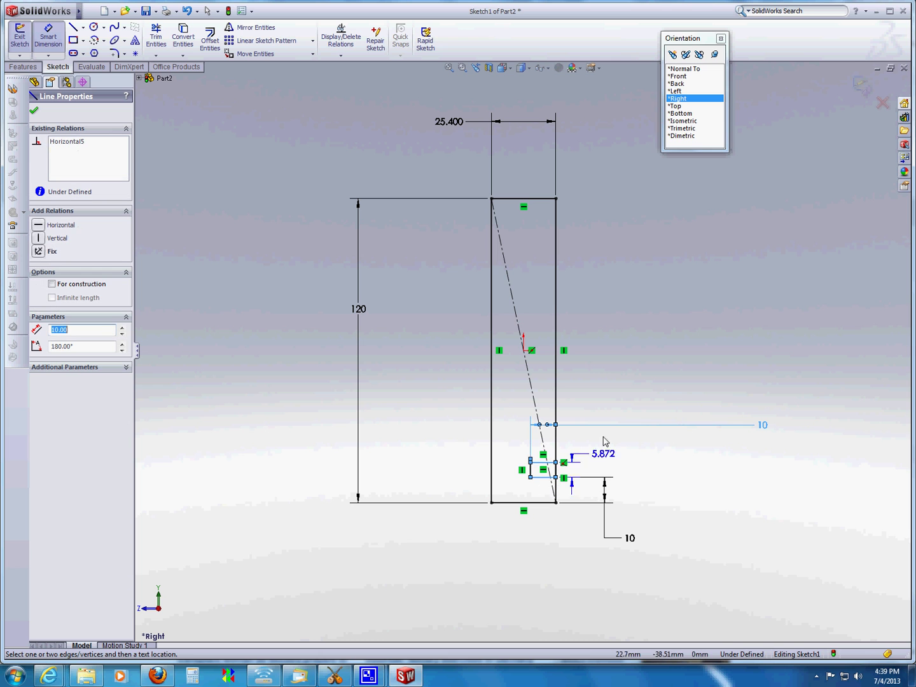
click(673, 393)
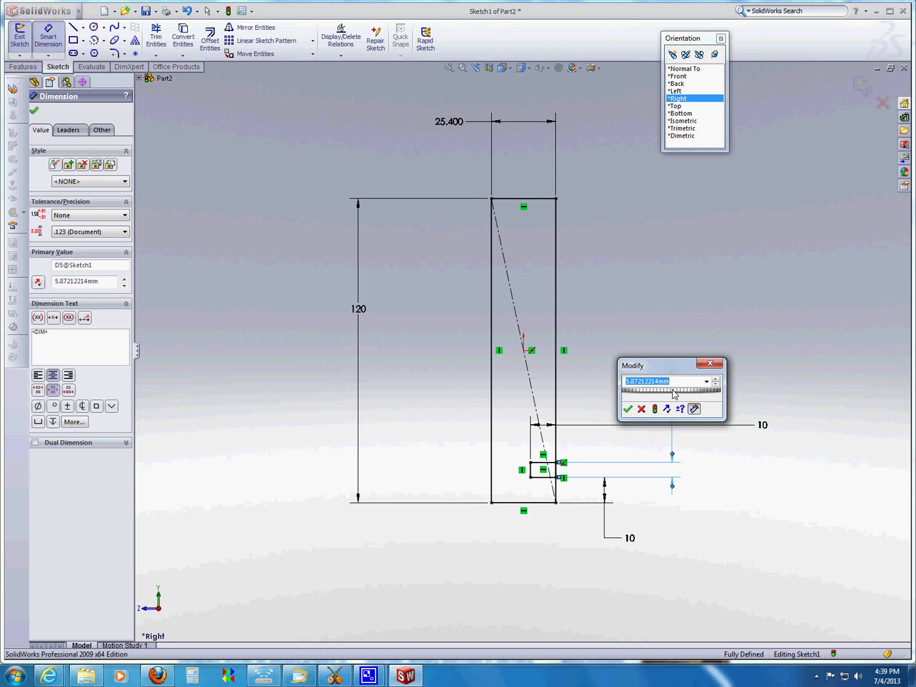
text(10.5)
click(627, 409)
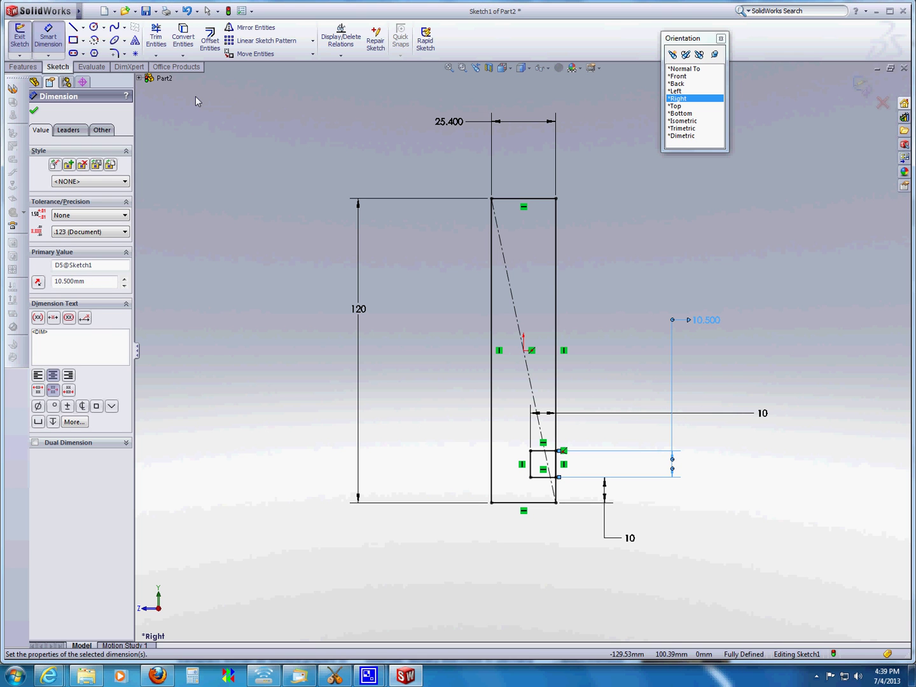
Step: Power-trim the groove rectangle's right edge, undoing one wrong trim, to open the notch
click(159, 46)
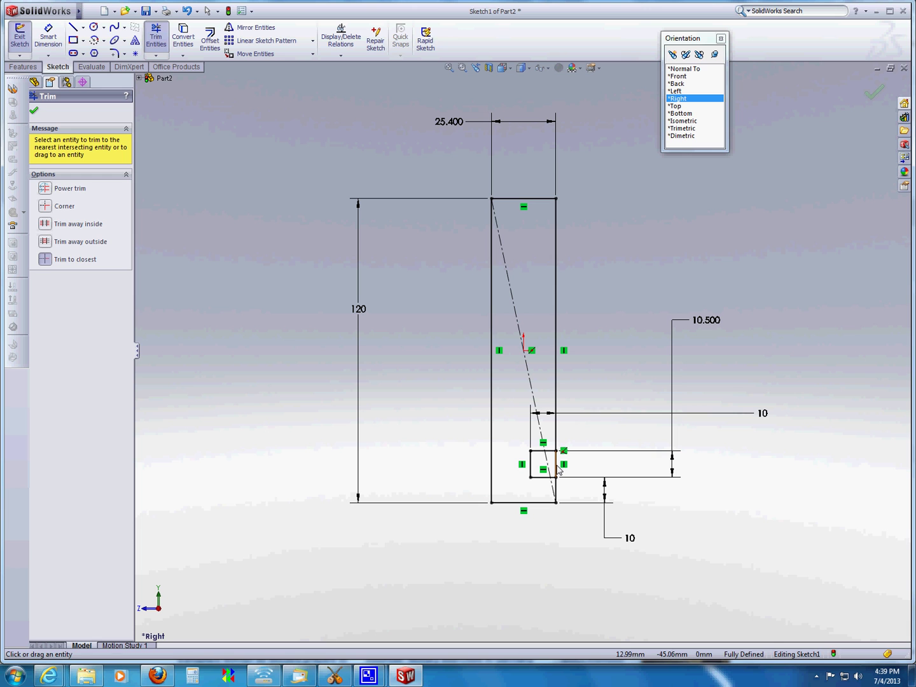
click(558, 469)
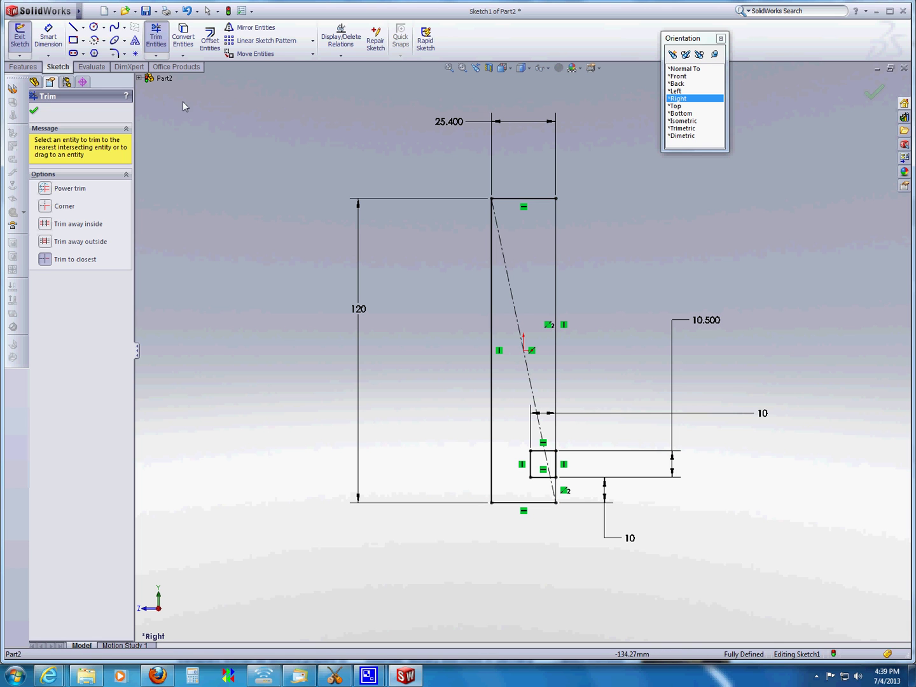
click(186, 12)
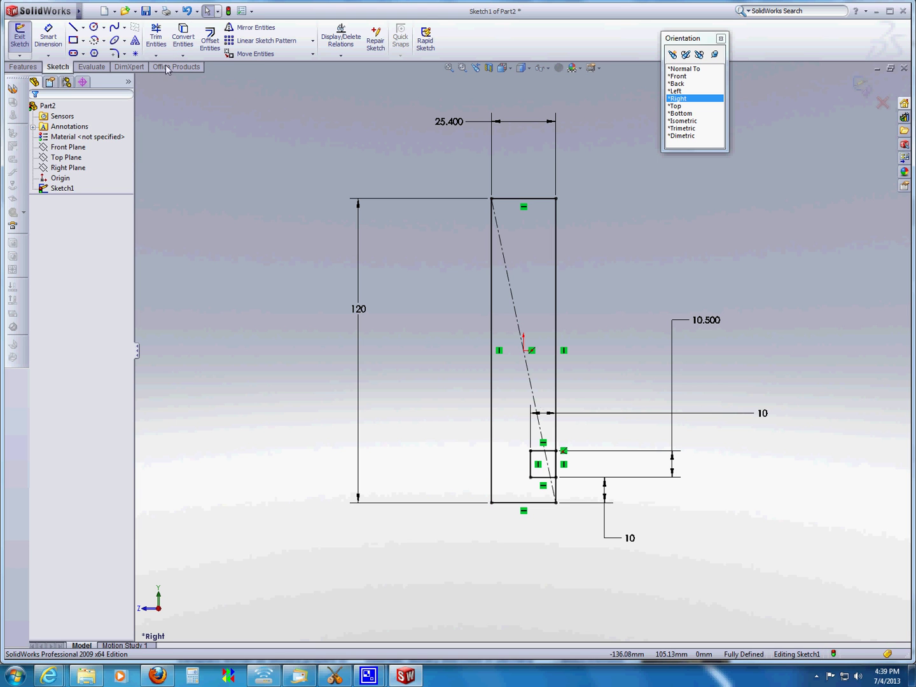
click(156, 37)
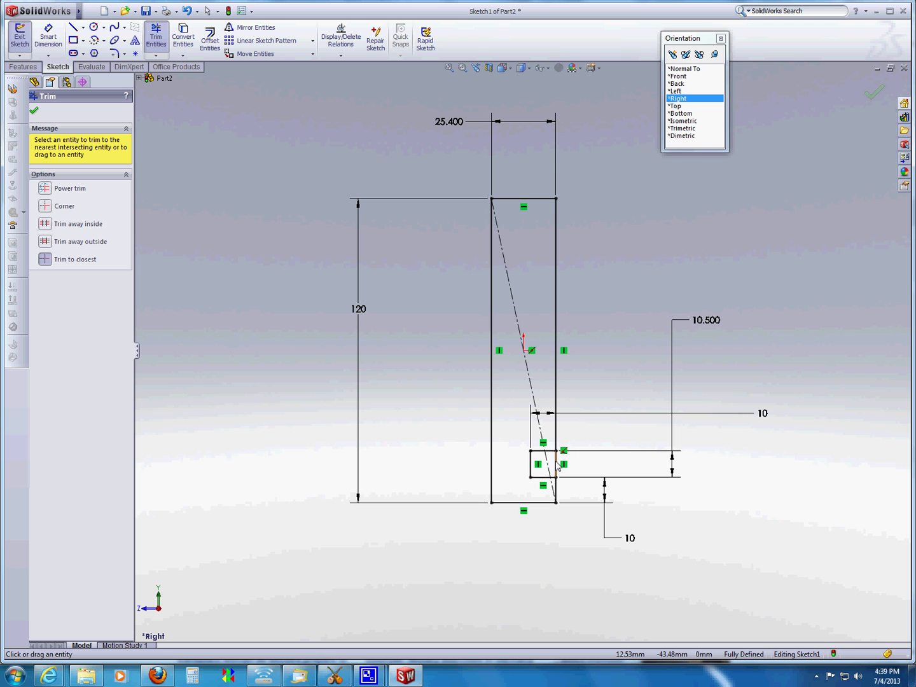
click(558, 470)
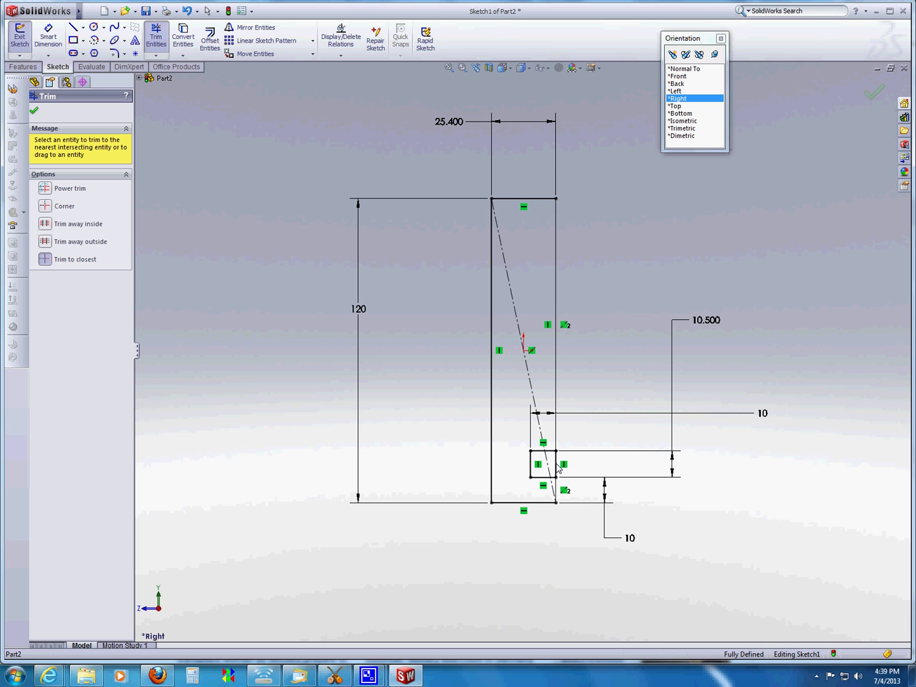
click(557, 469)
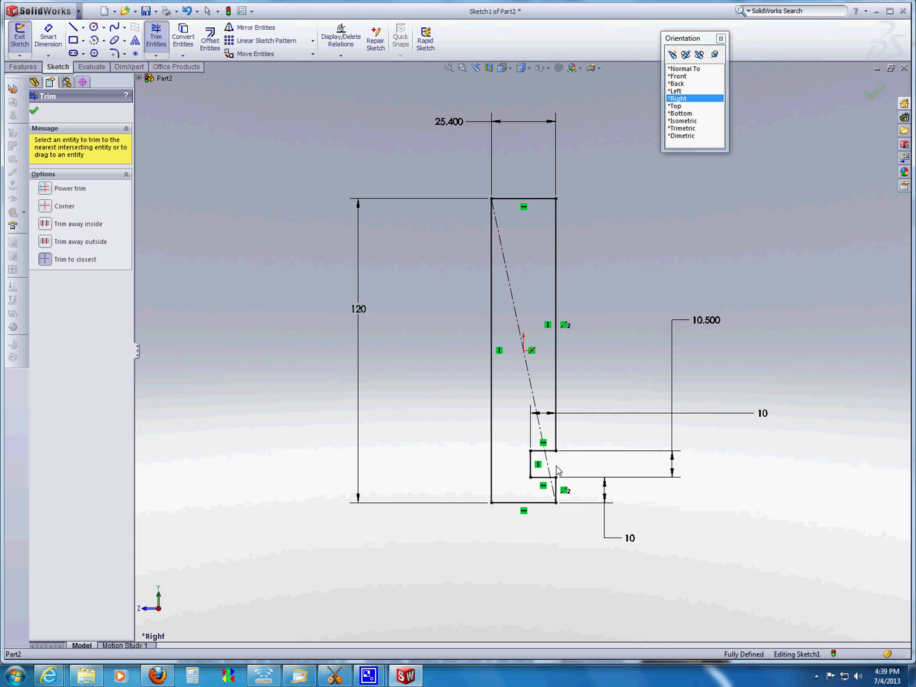
click(34, 112)
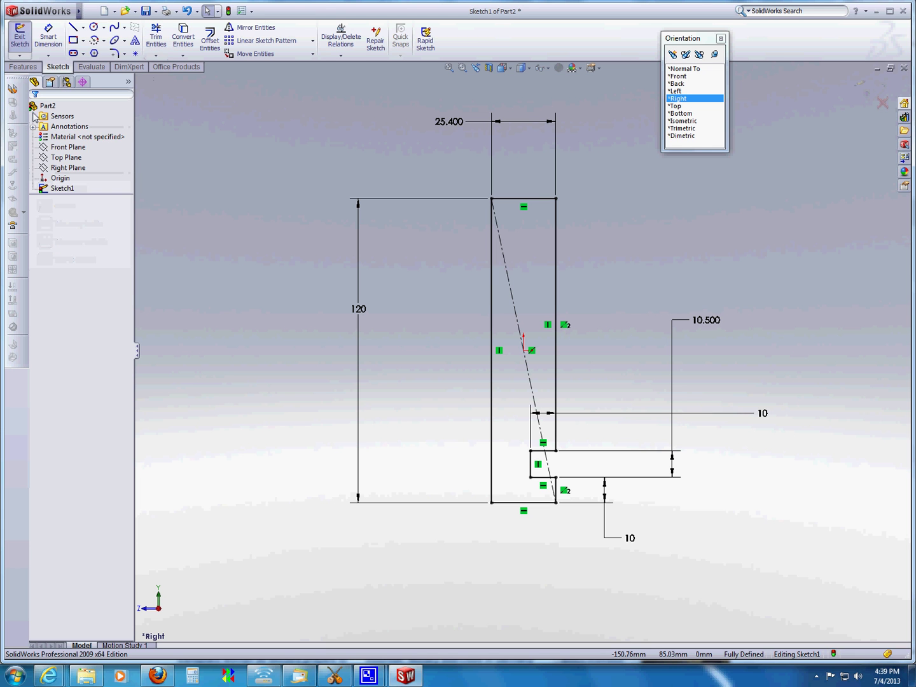
click(20, 68)
Step: Extrude the grooved profile Mid Plane to a 320 mm depth
click(25, 38)
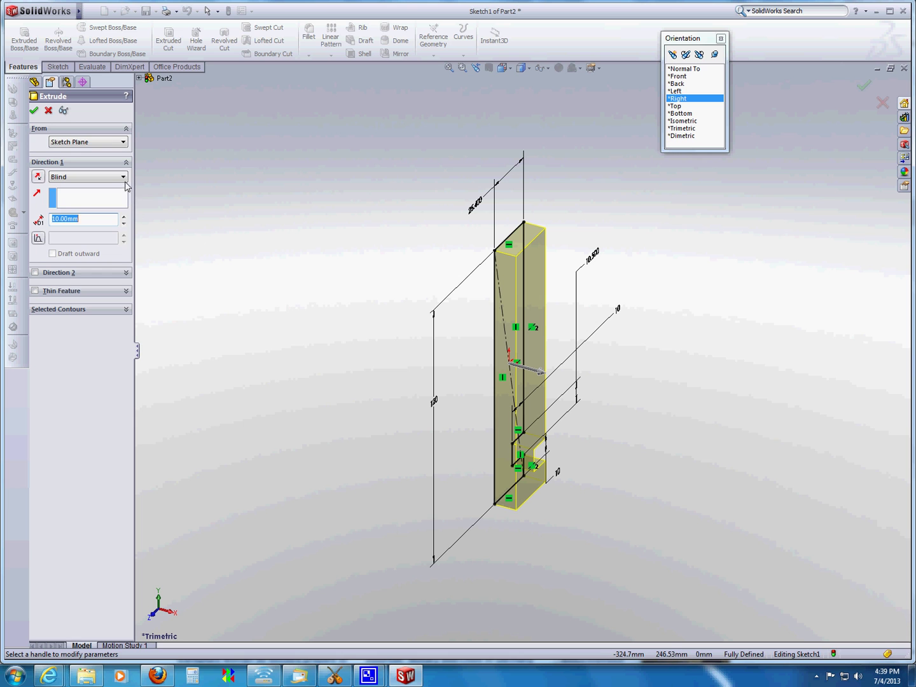
click(123, 178)
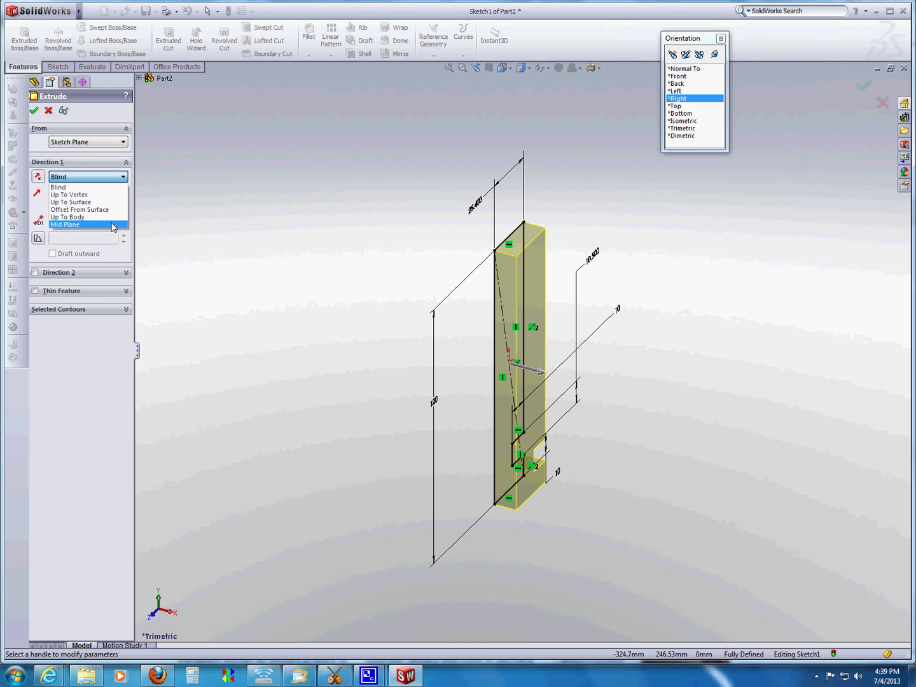
click(113, 225)
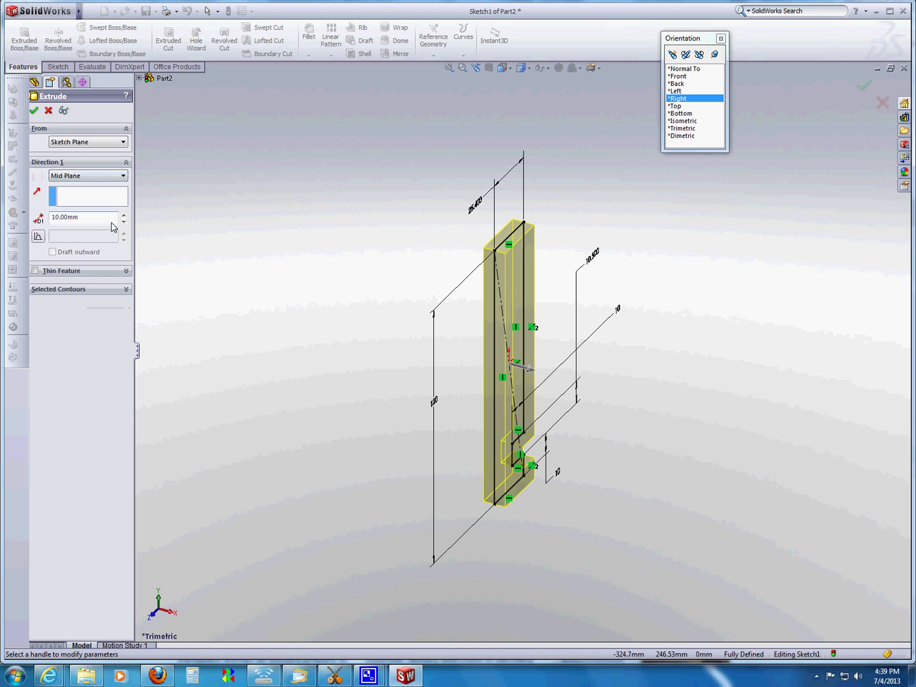
click(62, 220)
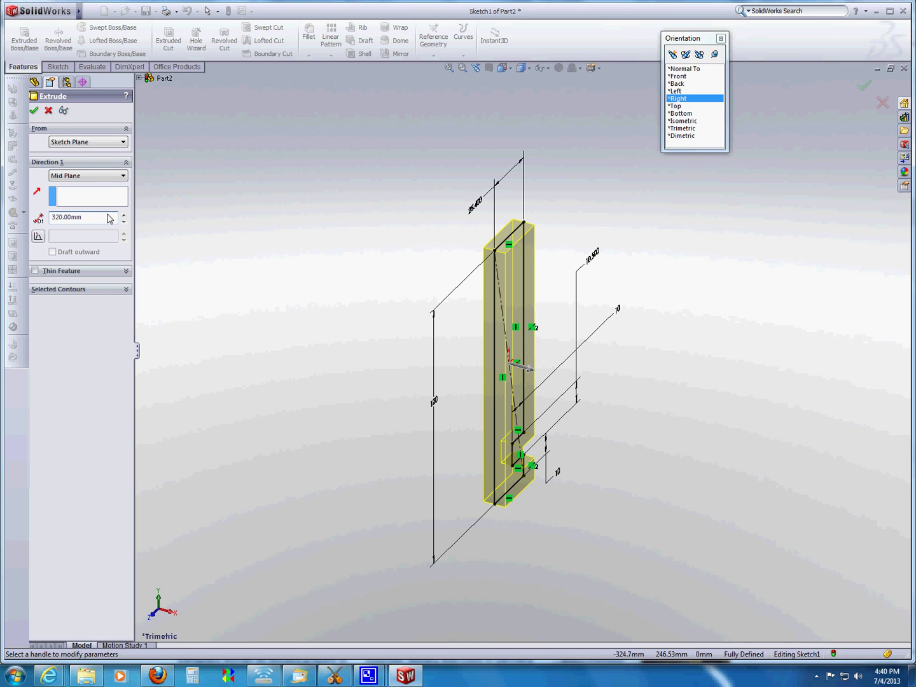
click(34, 110)
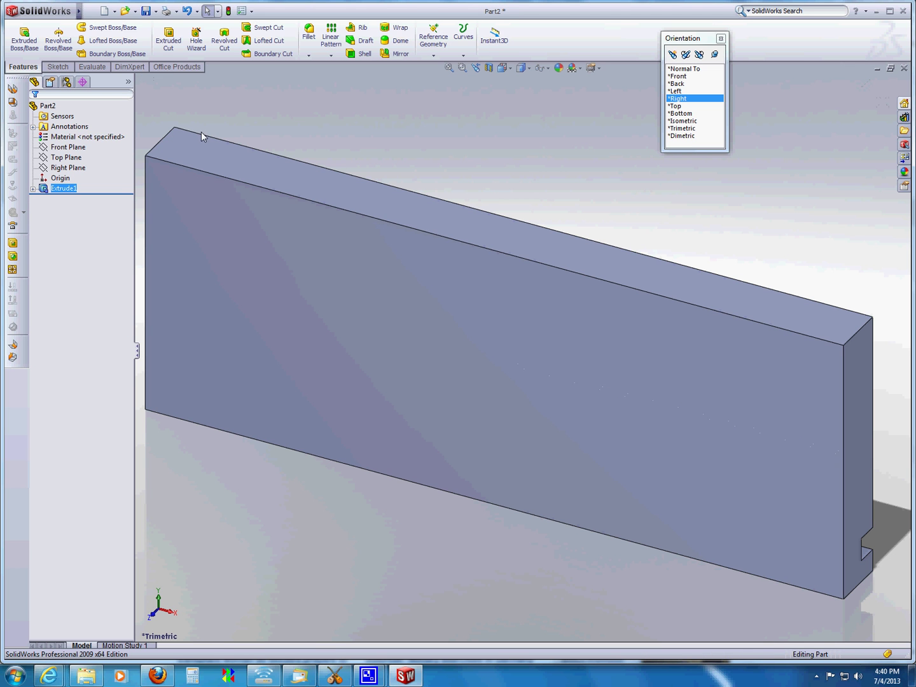
right_click(105, 138)
Step: Assign Maple from the Woods materials to the part and switch to the Right view
click(137, 147)
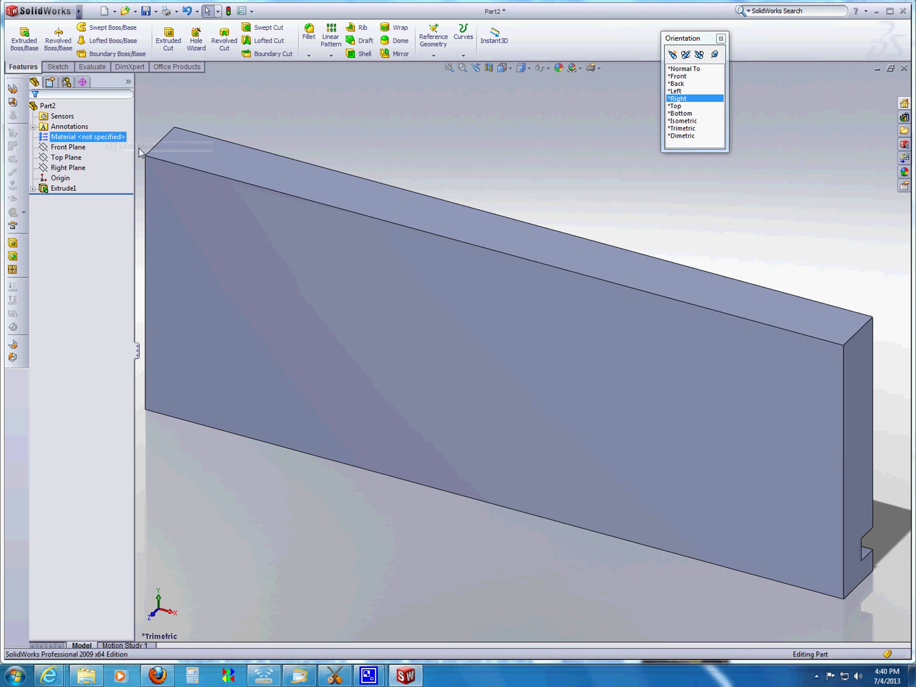
click(254, 203)
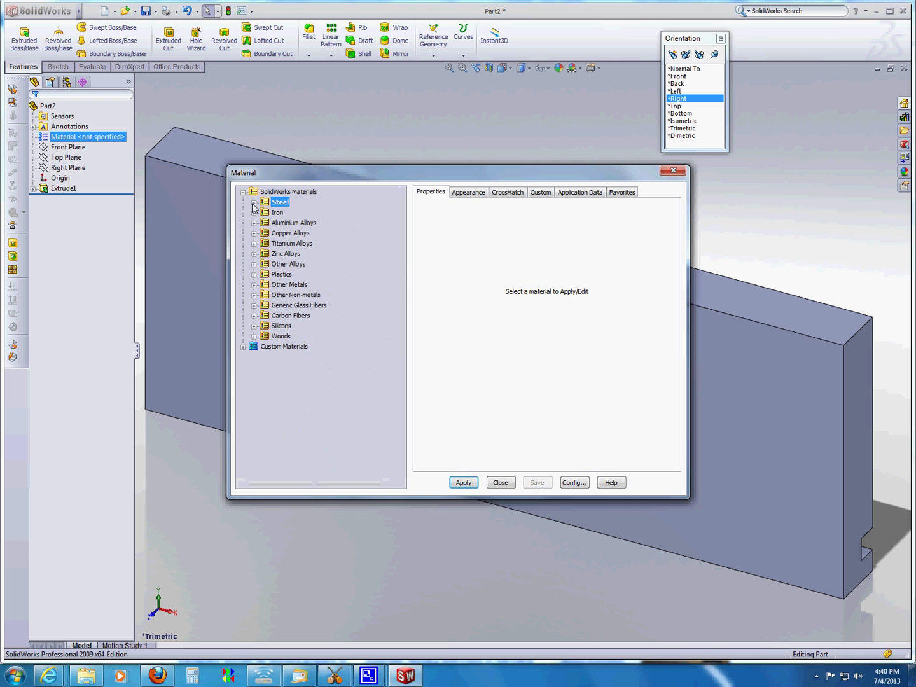
click(254, 336)
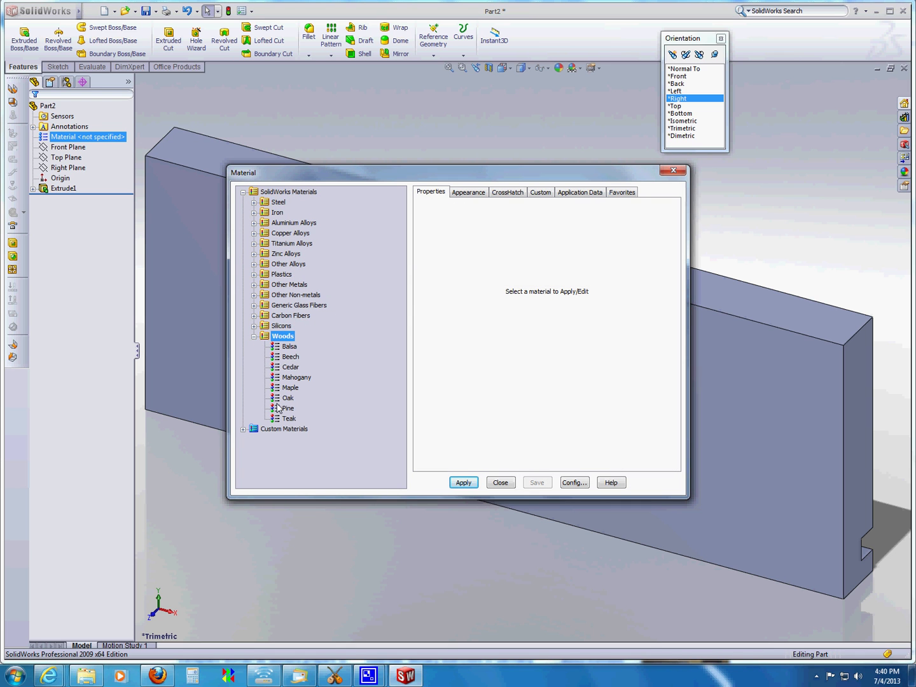
click(290, 387)
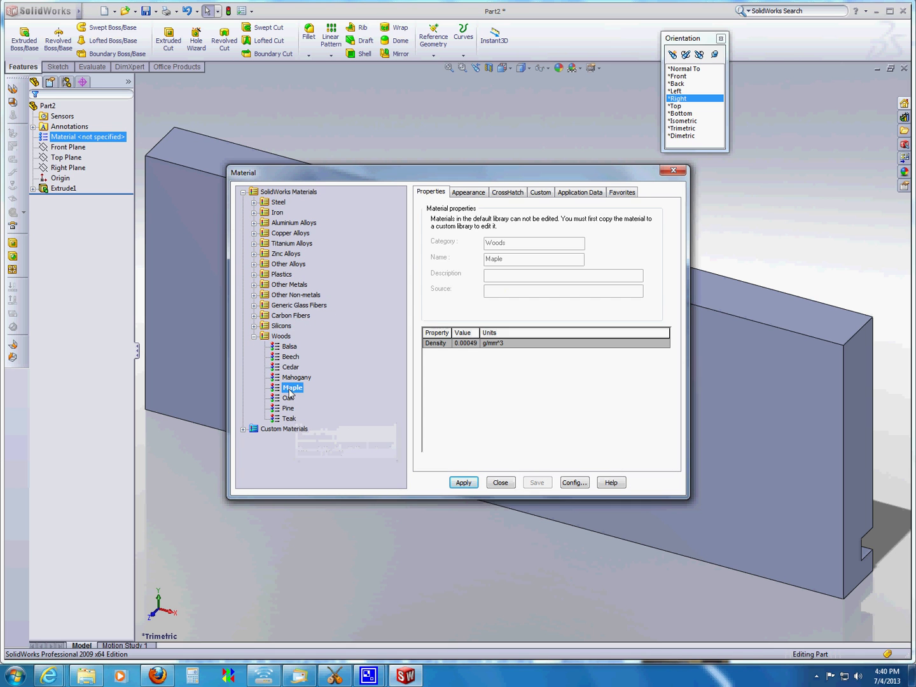
click(473, 487)
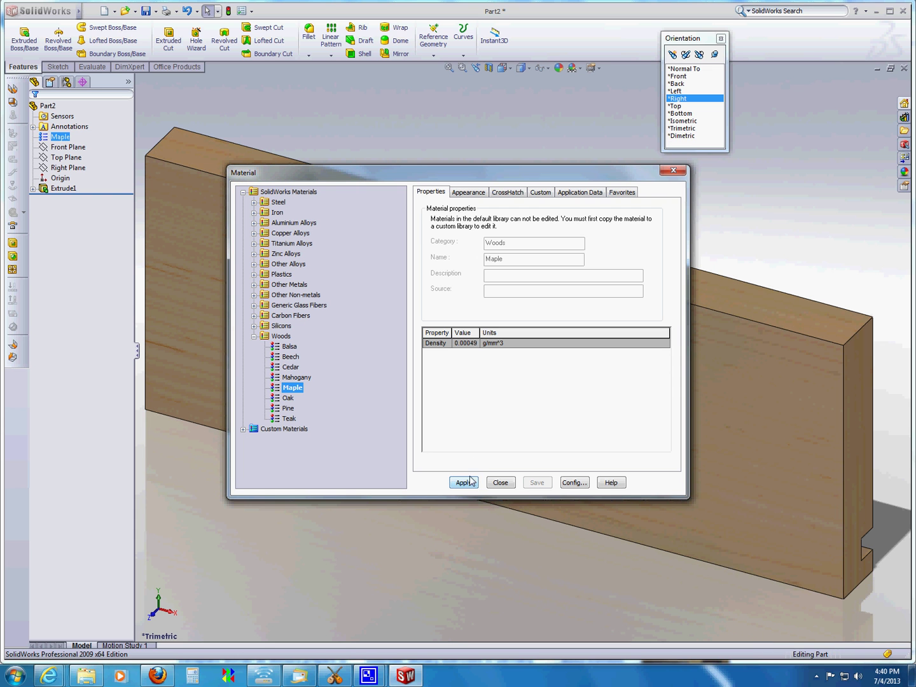
click(502, 482)
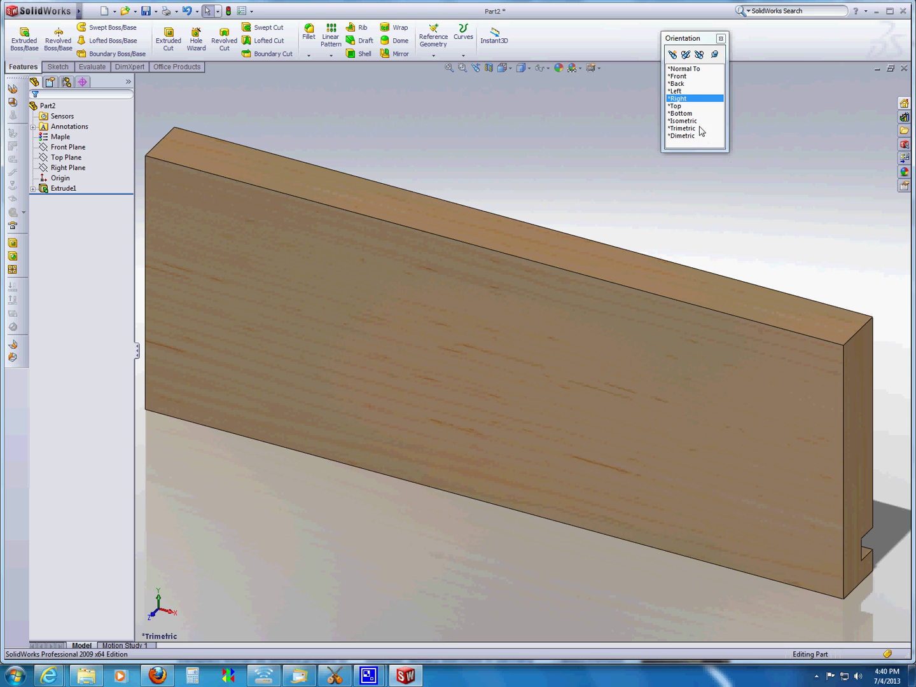
double_click(692, 99)
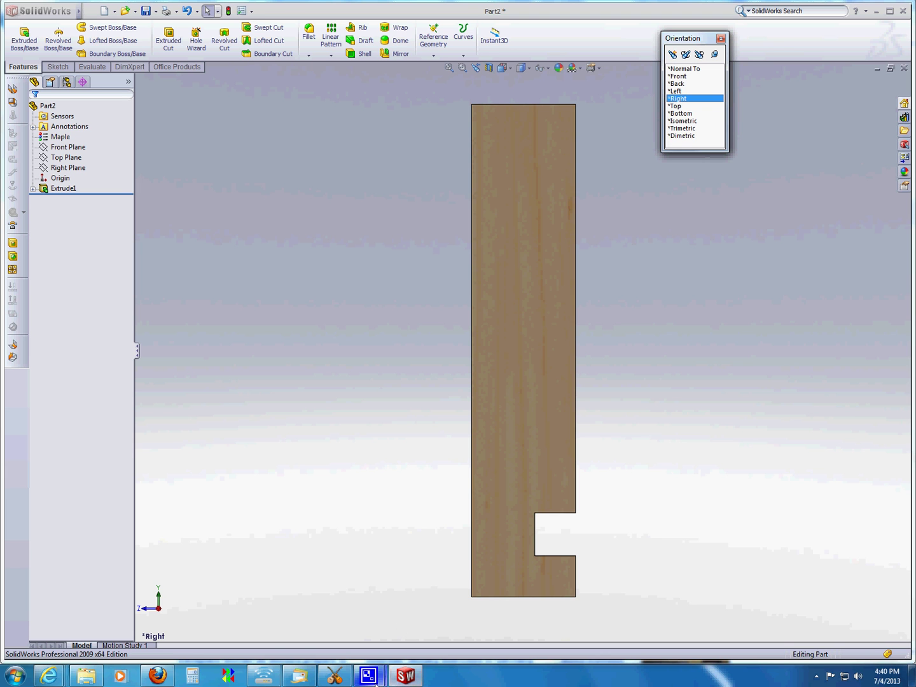
Step: Restore the CamStudio window from its taskbar preview
mouse_move(368, 675)
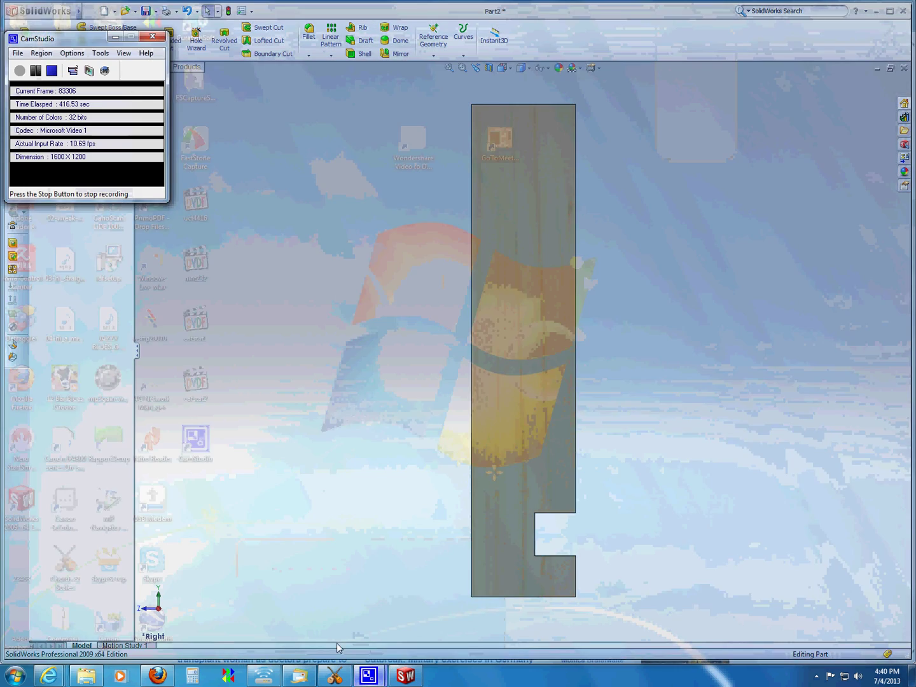
click(306, 594)
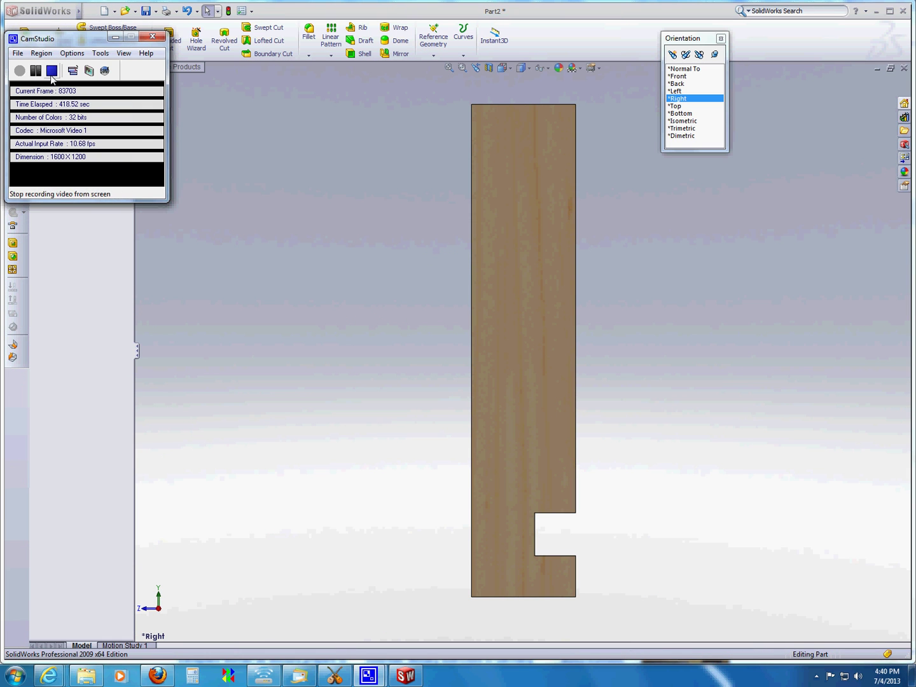